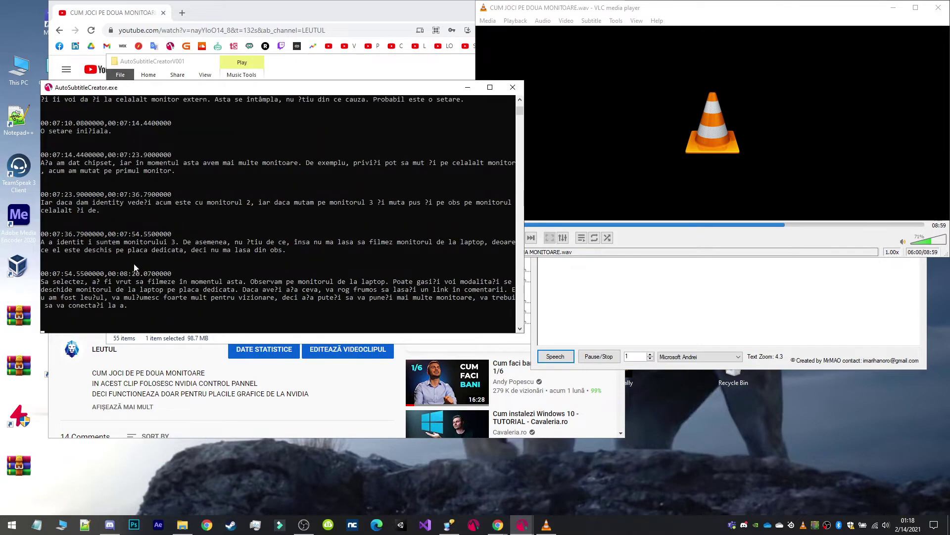
Compare the final transcript entries in the AutoSubtitleCreator console with the audio, moving the VLC playback position to about 07:38.
click(638, 159)
click(479, 241)
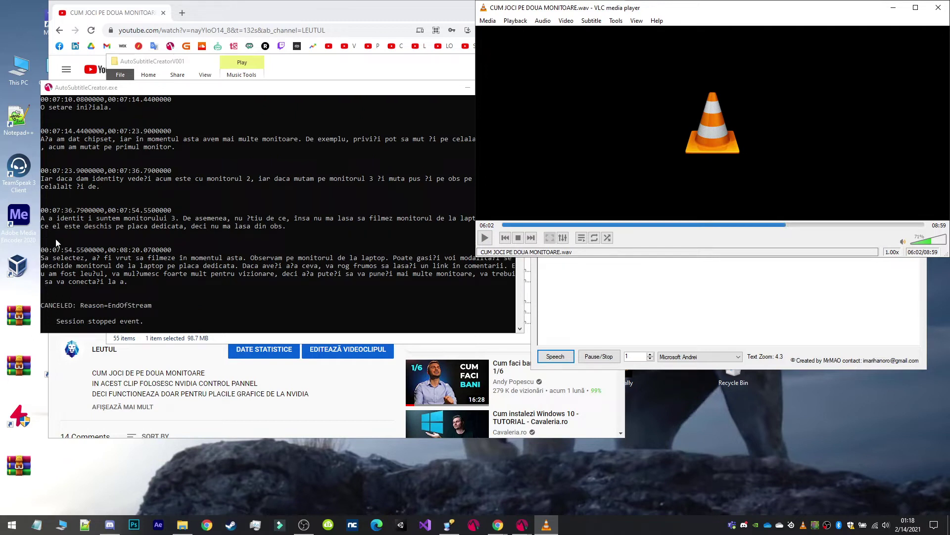
click(96, 253)
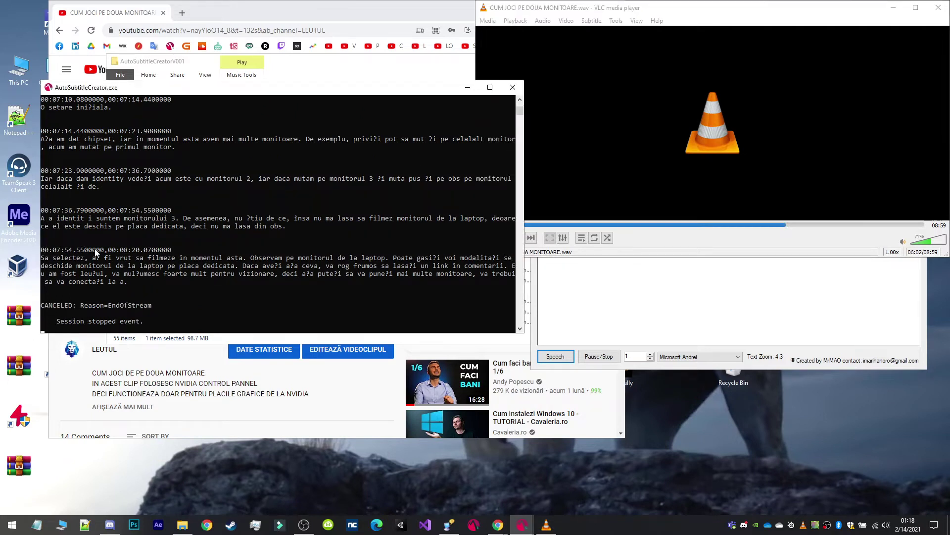
click(702, 184)
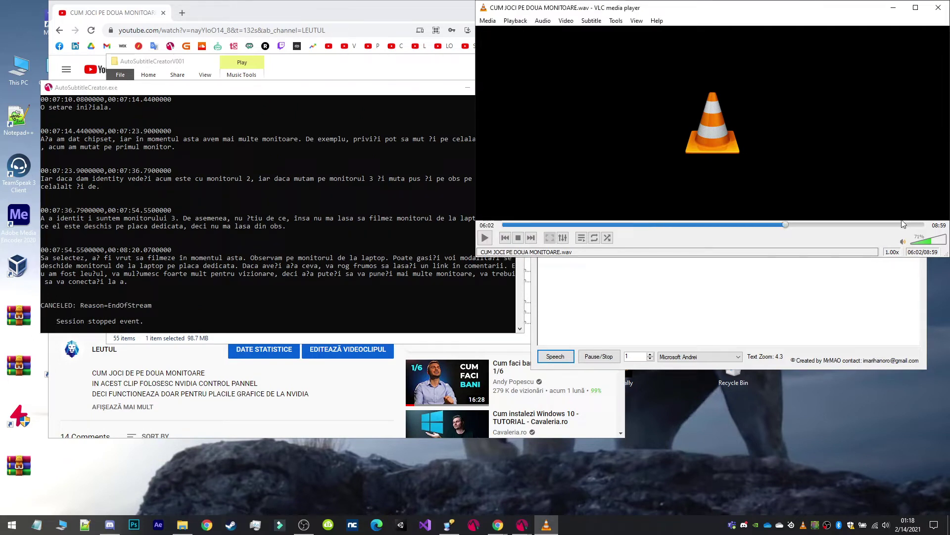
click(861, 224)
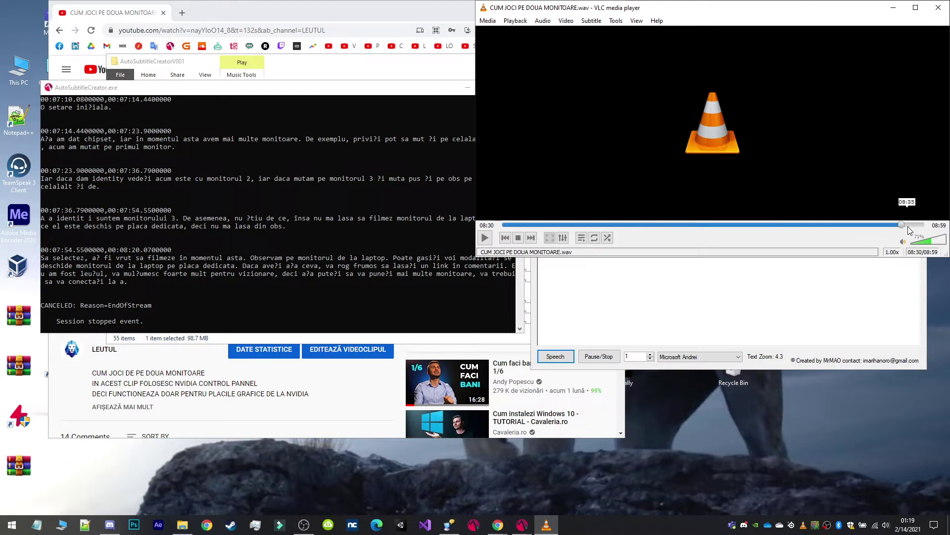
click(358, 242)
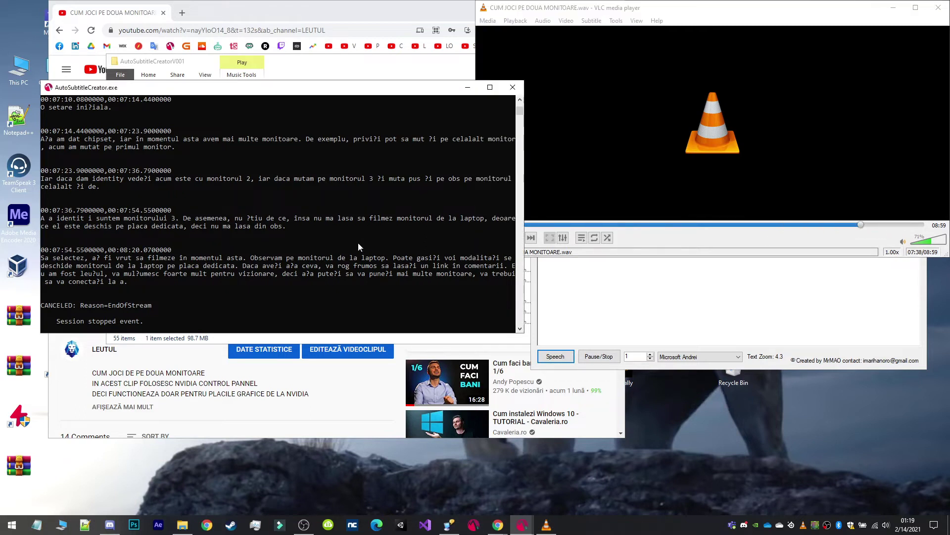
scroll(273, 268, down, 2)
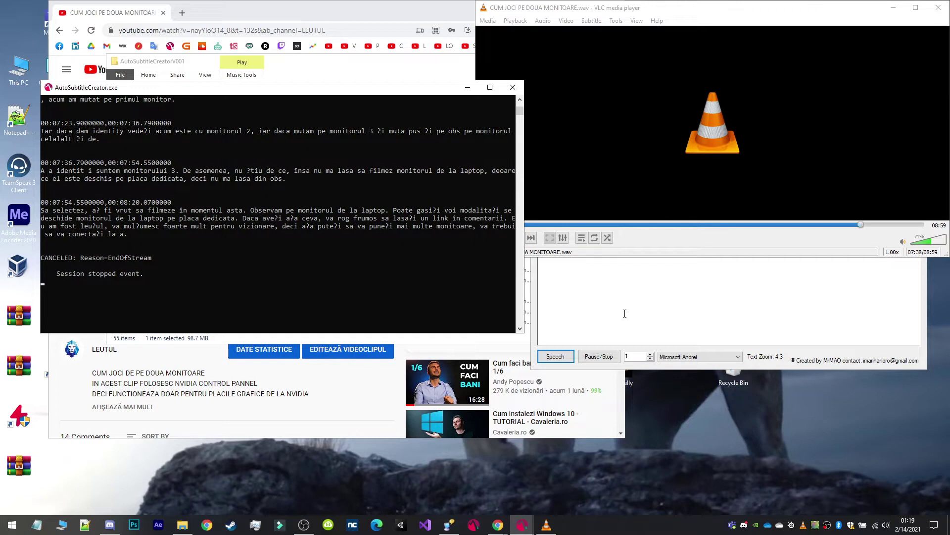
Have the text-to-speech tool read "Ok cret ca aproape a terminat" aloud.
click(624, 313)
text(Ok )
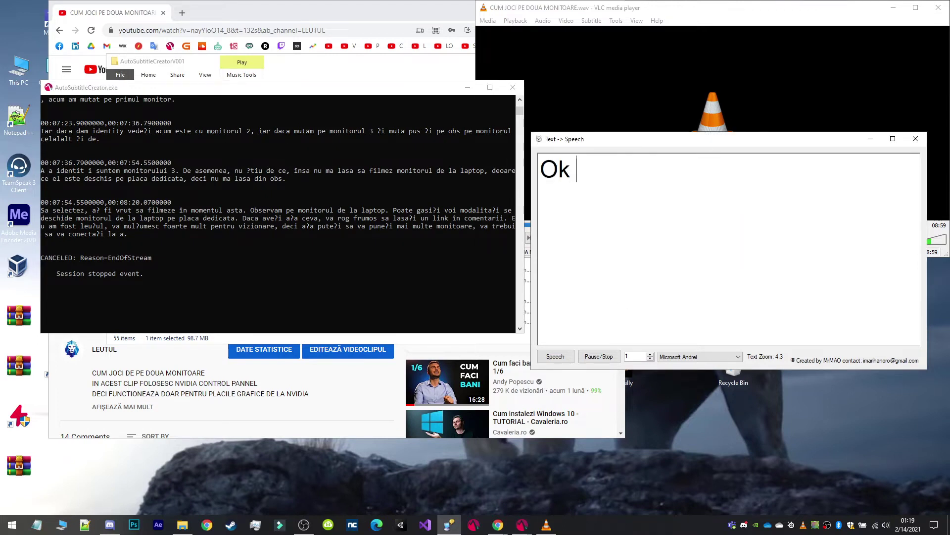
text(cret ca apr)
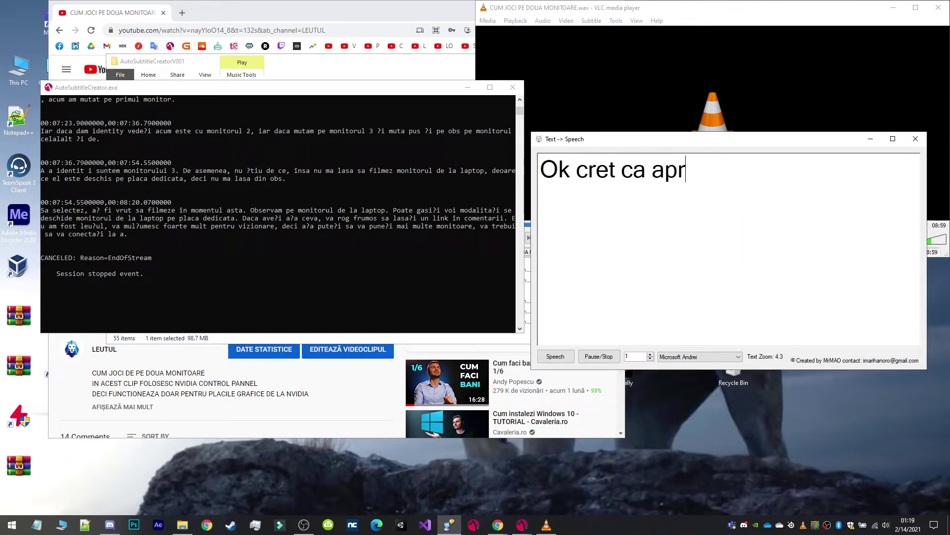
text(oape a terminat)
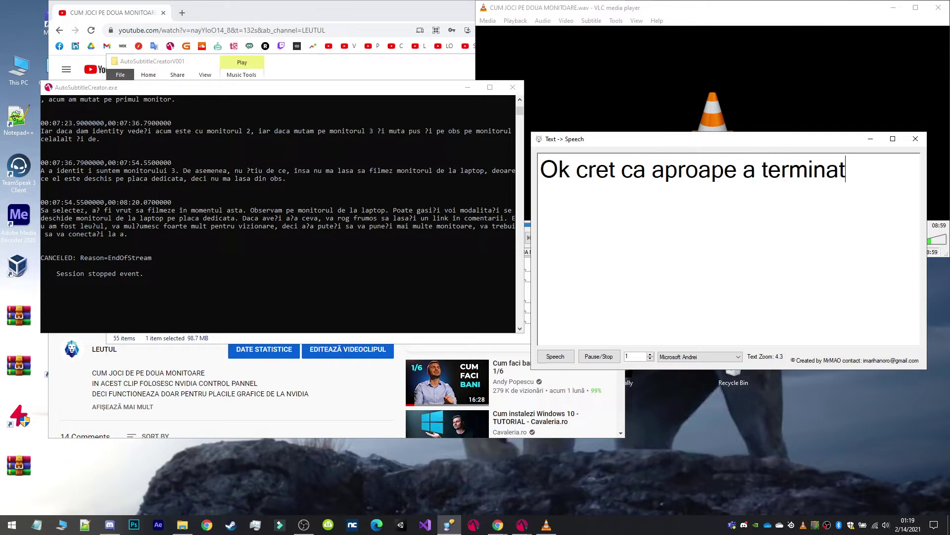
click(555, 355)
Check the end of the AutoSubtitleCreator console log and move the subtitle completion message over the console.
click(183, 236)
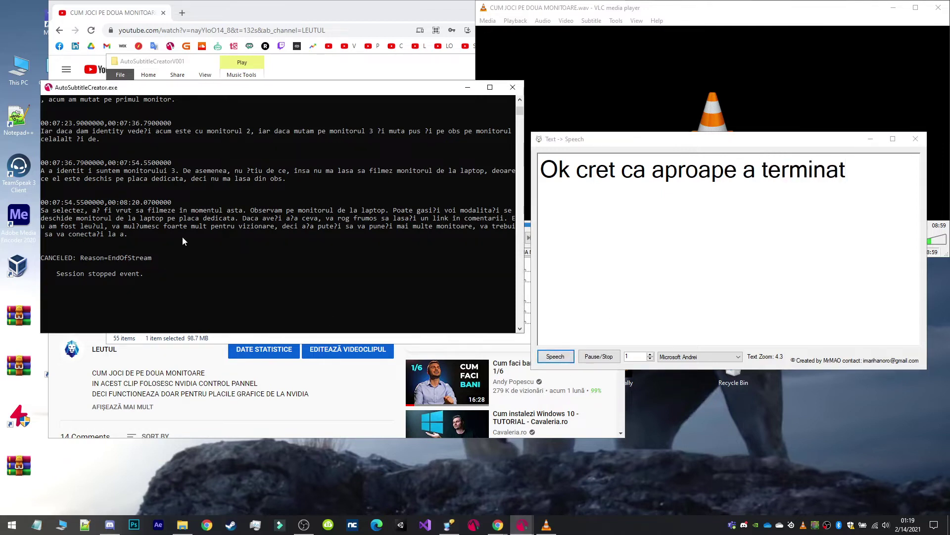
scroll(182, 236, down, 1)
click(166, 246)
key(Escape)
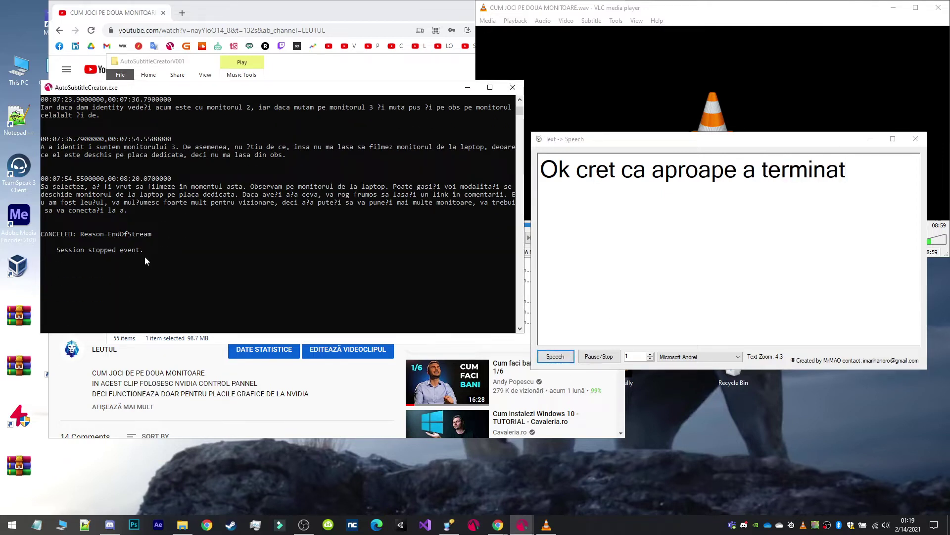
click(162, 253)
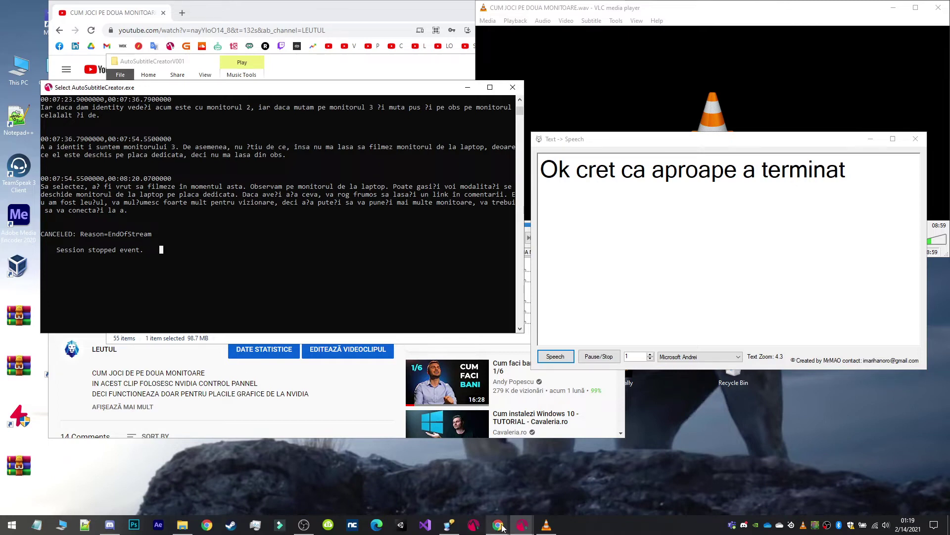
click(522, 526)
click(625, 482)
drag(467, 243, 299, 221)
Replace the text-to-speech text with "Am primit și mesajul de finalizare".
click(697, 91)
click(692, 270)
key(ctrl+a)
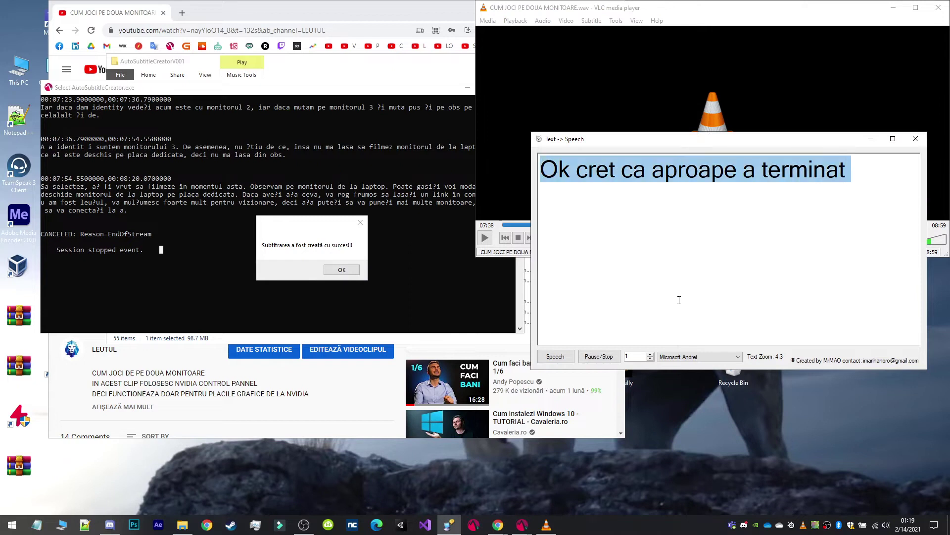
text(Am prim)
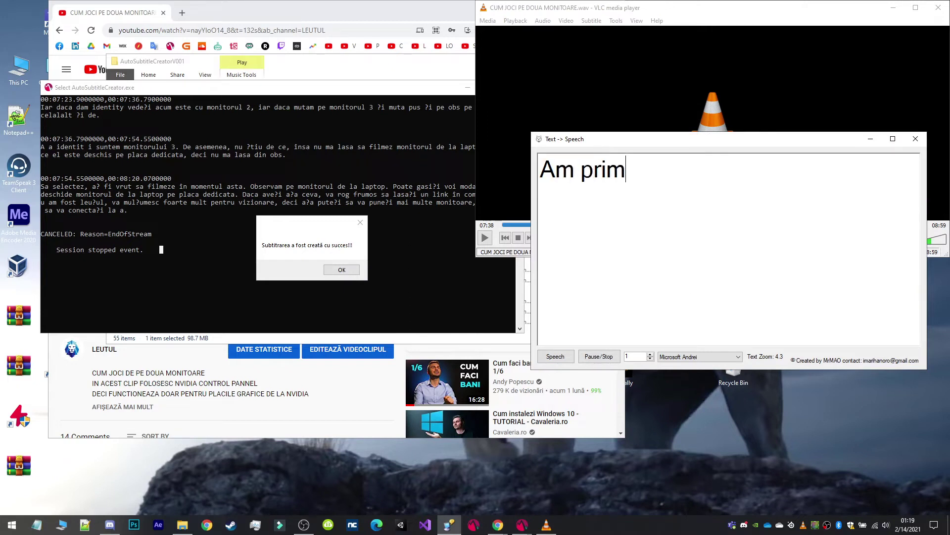
text(it și mesajul de )
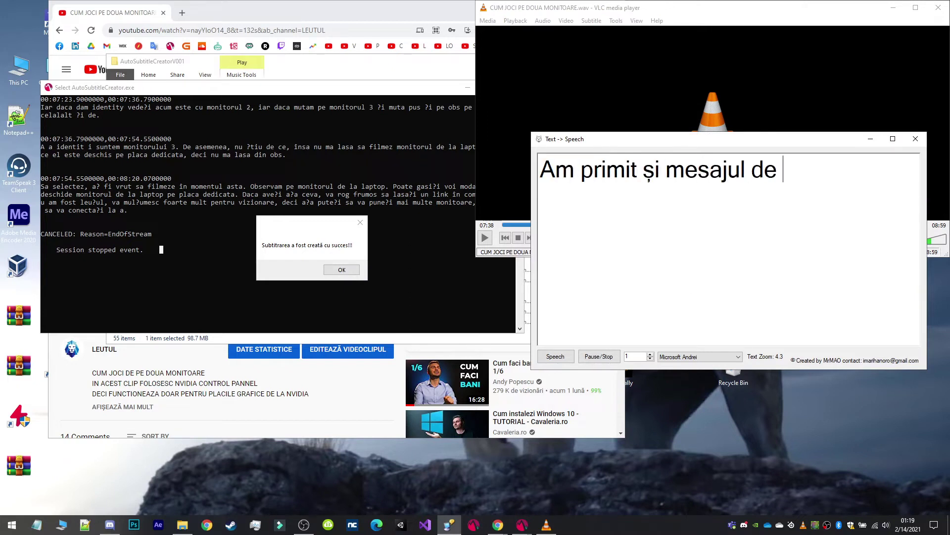
text(finalizare)
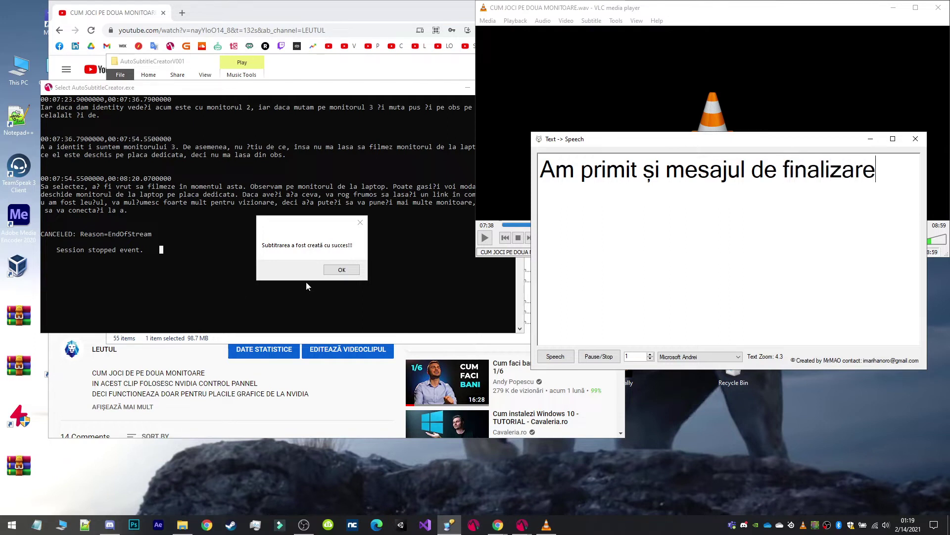
Dismiss the completion message and change the text-to-speech text to "Acum haideți să vedem cum arată subtitrarea".
click(341, 270)
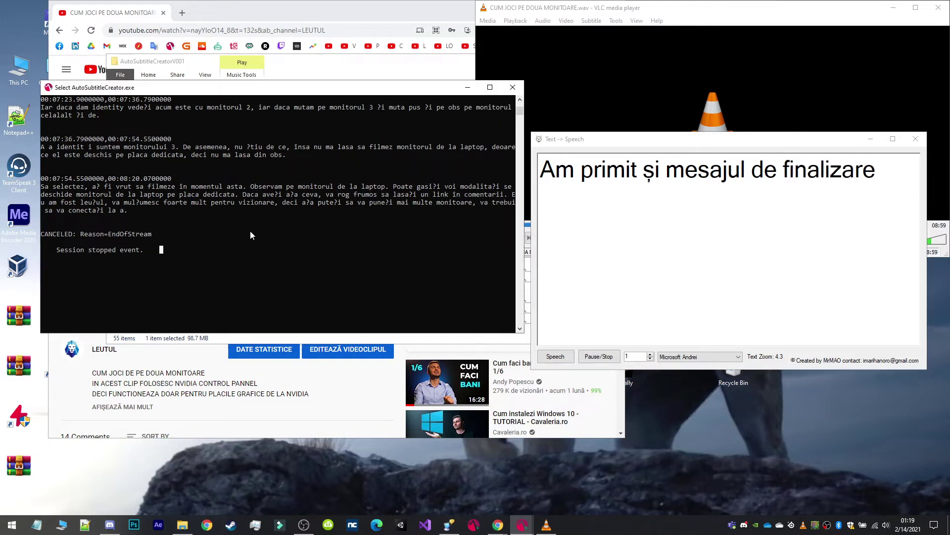
click(605, 267)
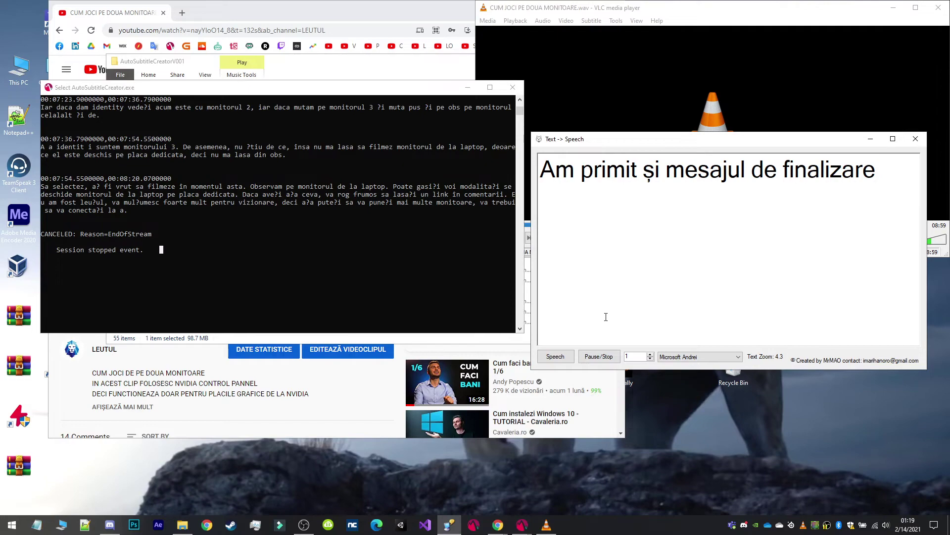
Move the Auto Subtitle Creator window over the console and check its last subtitles against the audio up to about 08:33, pausing playback.
drag(549, 114, 486, 95)
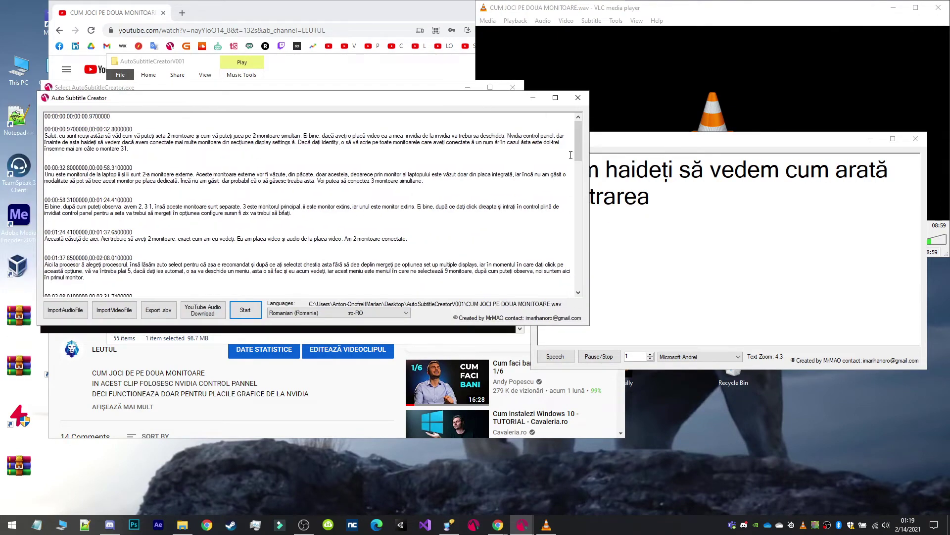
drag(580, 150, 578, 276)
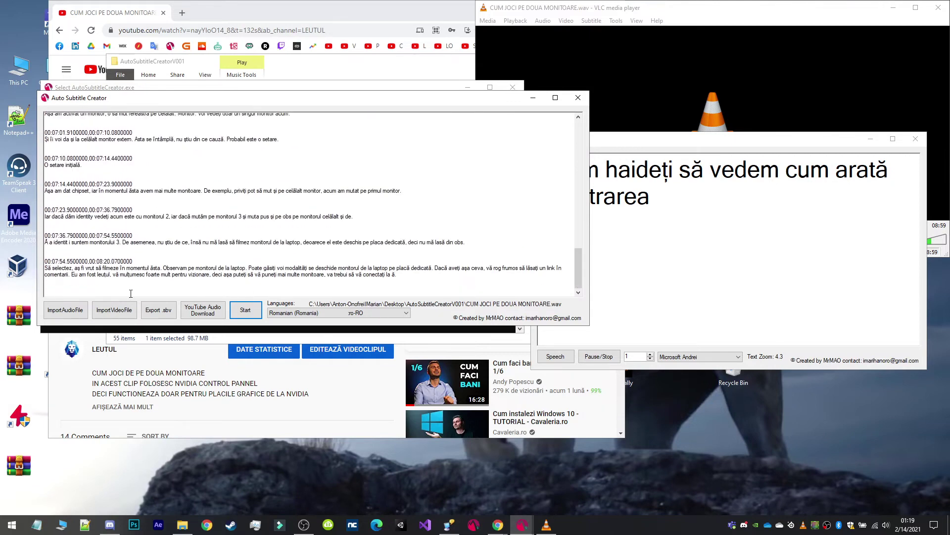
click(842, 119)
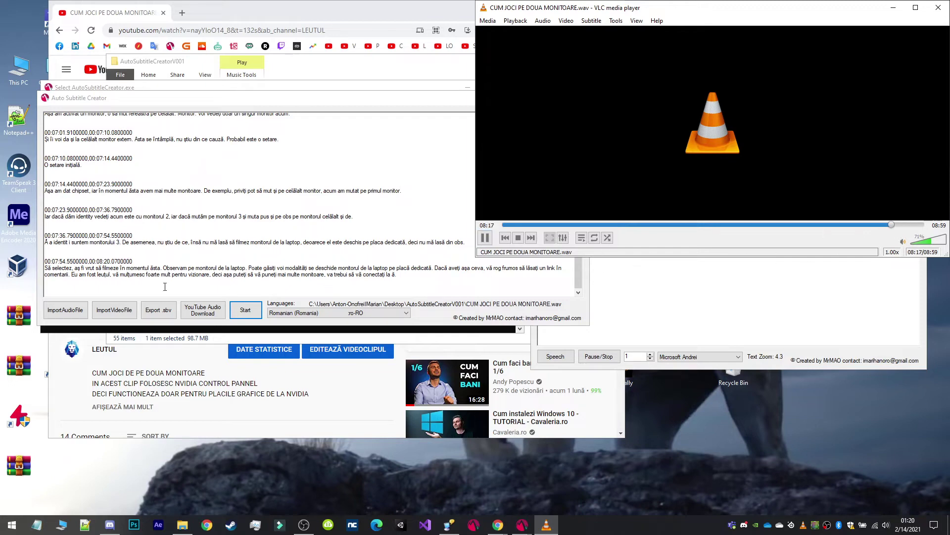
click(96, 272)
scroll(127, 250, down, 15)
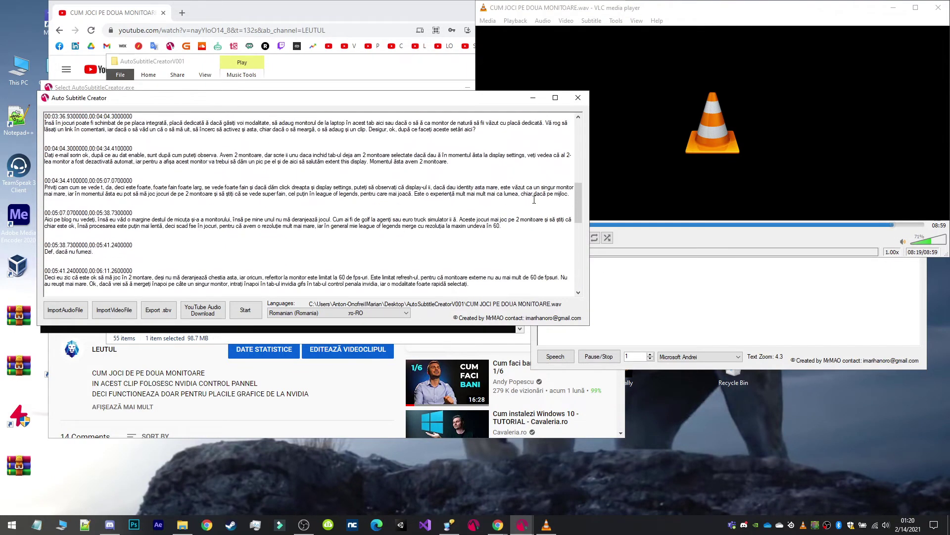
drag(578, 191, 582, 279)
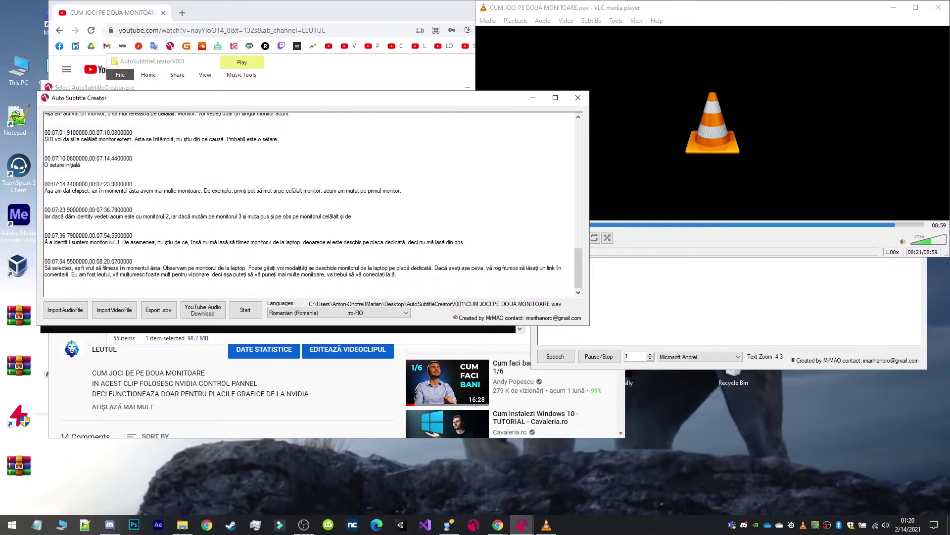
click(914, 226)
click(904, 226)
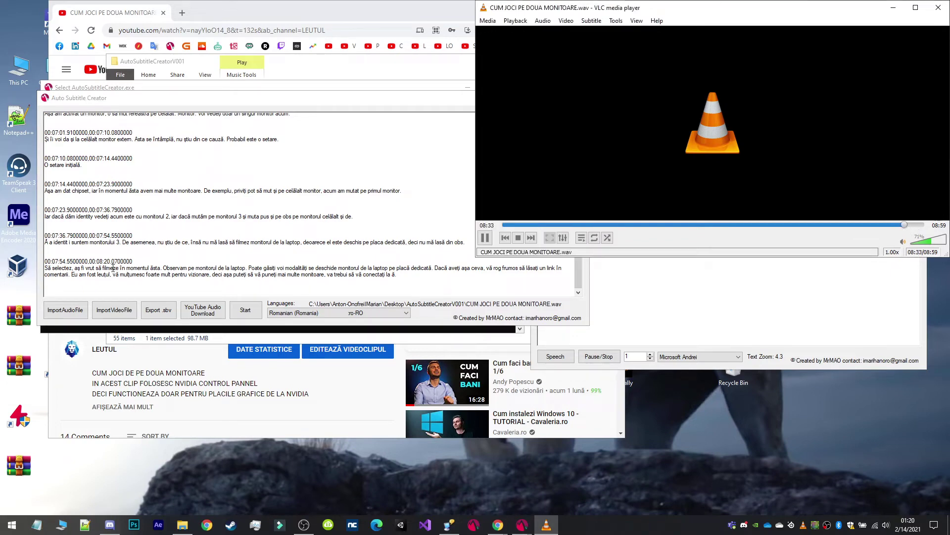
click(485, 238)
Replace the text-to-speech text with "Ok, acum haideți să exportăm subtitrarea pentru youtube" and have it read aloud.
click(694, 299)
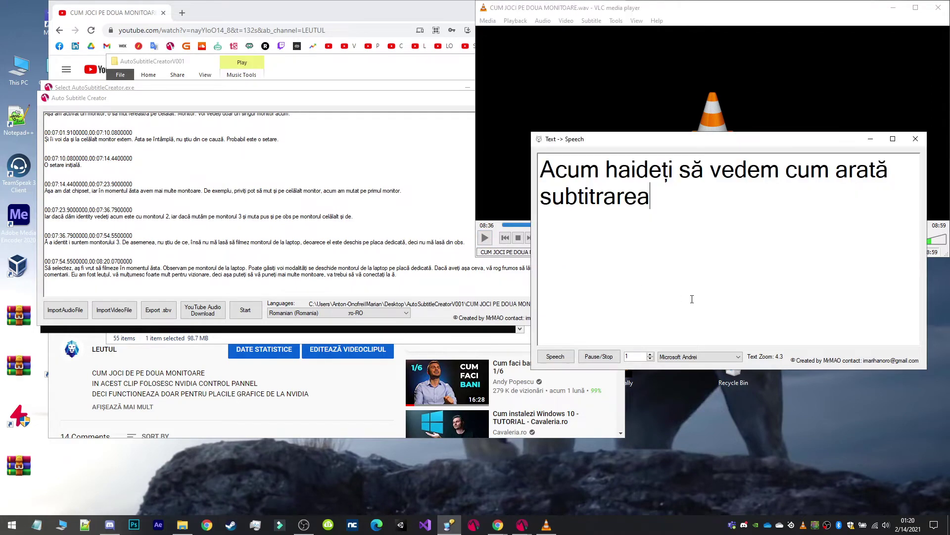
key(ctrl+a)
text(Ok, acum haideți să exportăm subtitrarea pentru youtube)
click(555, 356)
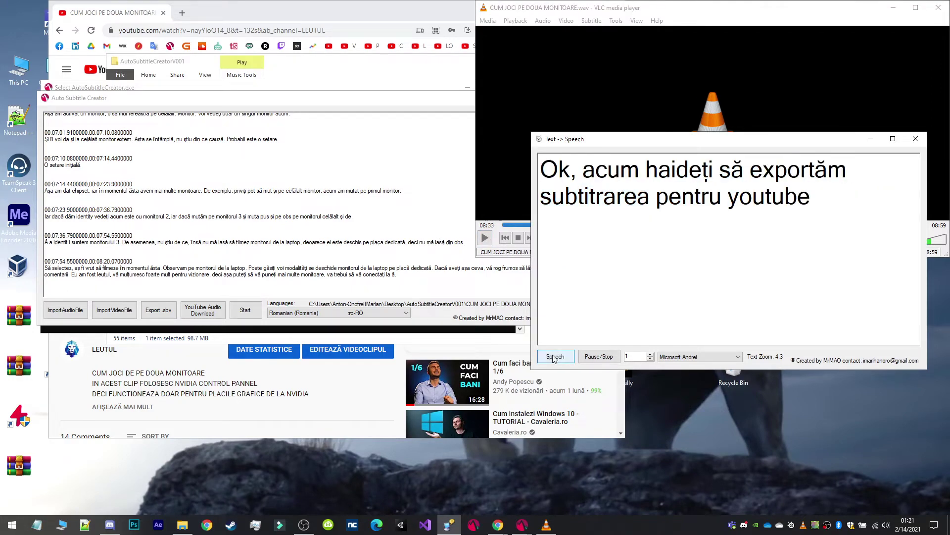
Start the .sbv export in Auto Subtitle Creator and copy the title CUM JOCI PE DOUA MONITOARE from the video's YouTube page.
click(246, 214)
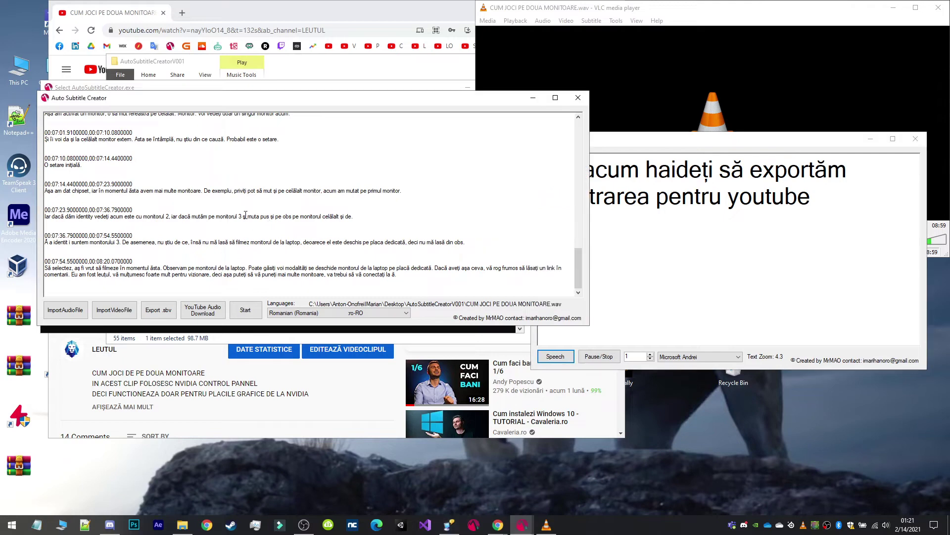
click(168, 312)
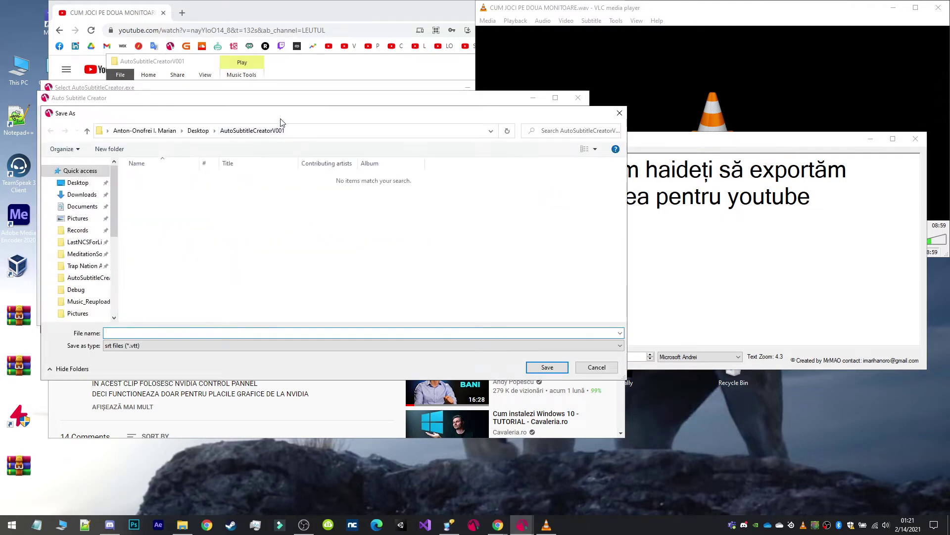
drag(293, 116, 293, 126)
click(283, 18)
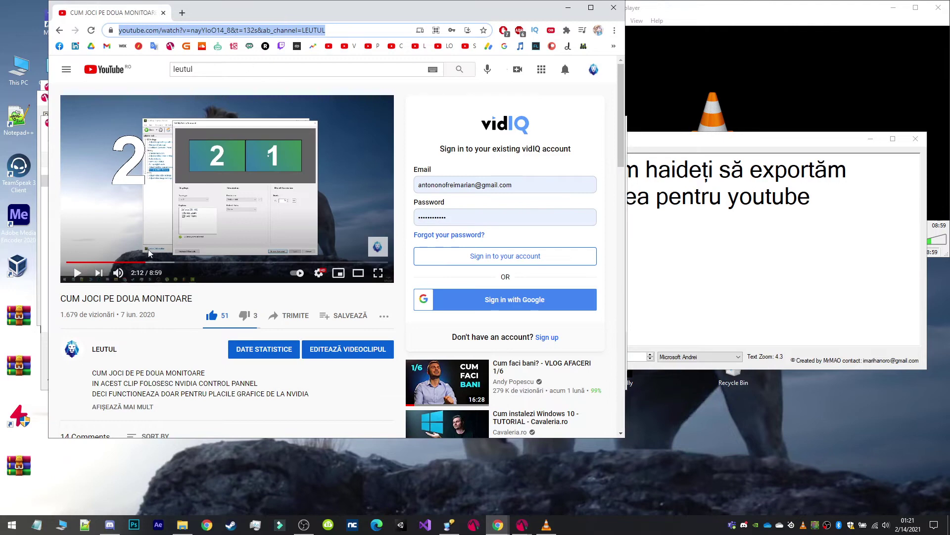
drag(60, 298, 207, 297)
key(ctrl+c)
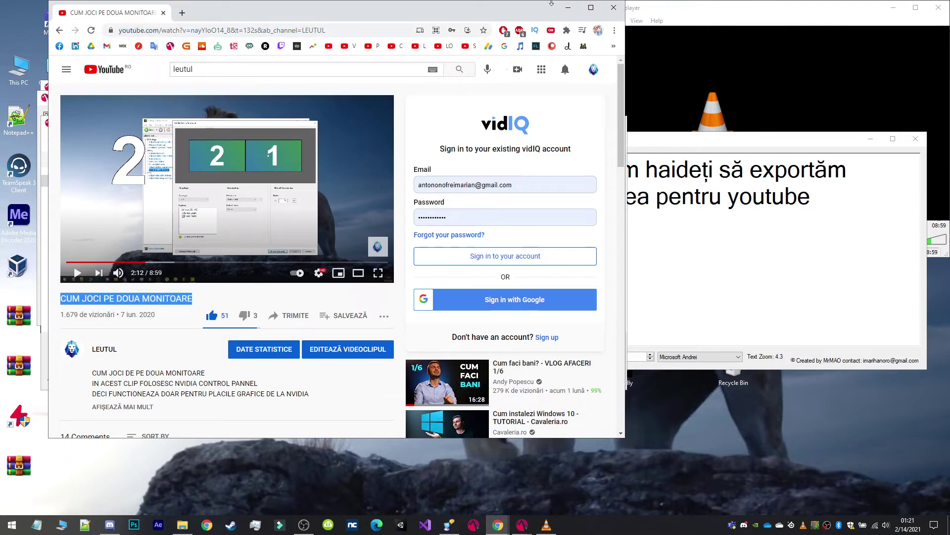
Save the subtitles as CUM JOCI PE DOUA MONITOARE.sbv with the sbv file type in the AutoSubtitleCreatorV001 folder.
click(568, 7)
key(ctrl+v)
click(393, 346)
click(393, 355)
click(157, 366)
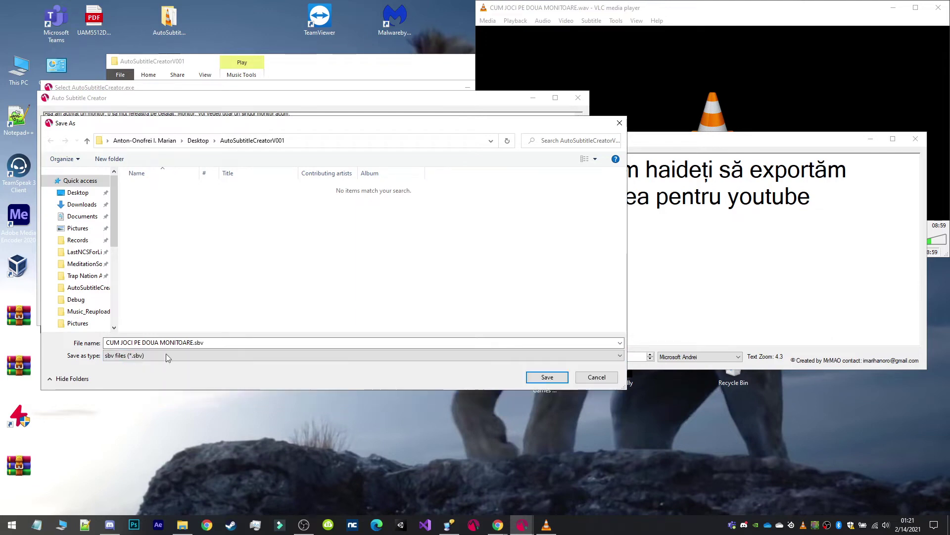
click(529, 378)
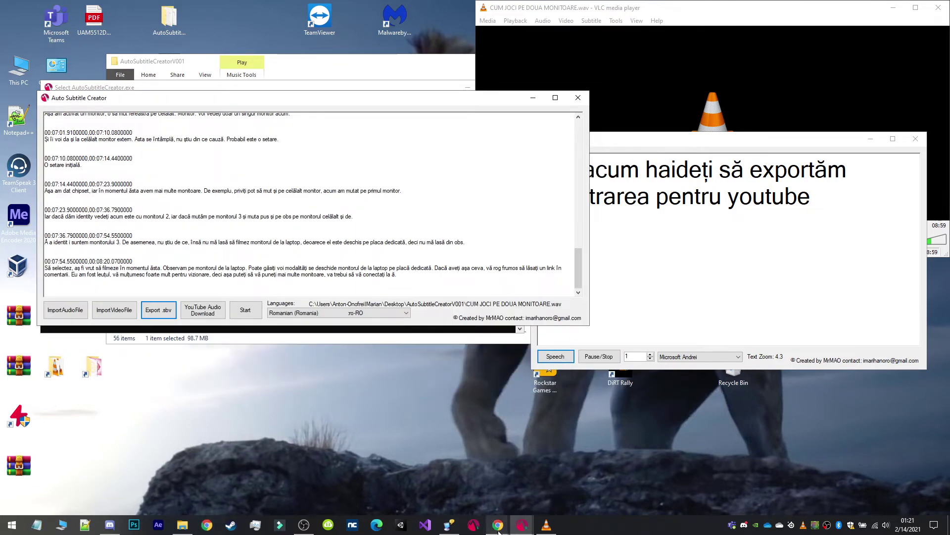
Open the video for editing in YouTube Studio in a maximized browser and bring up the AutoSubtitleCreatorV001 folder.
mouse_move(498, 525)
click(617, 505)
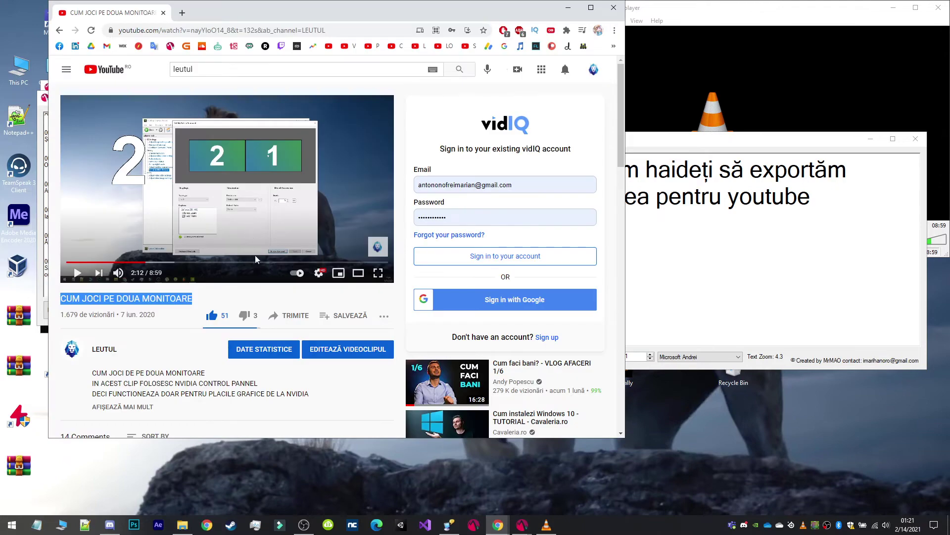
click(362, 349)
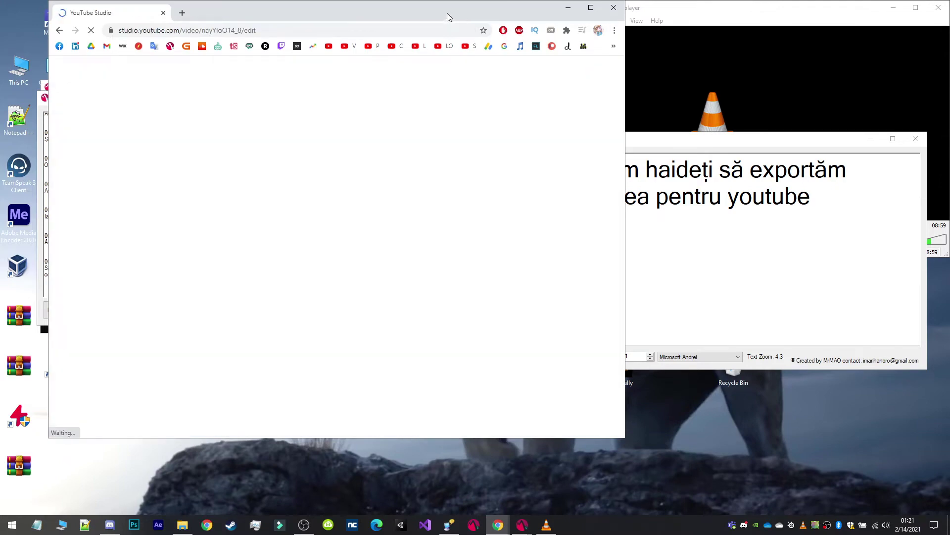
double_click(421, 6)
key(alt+Tab)
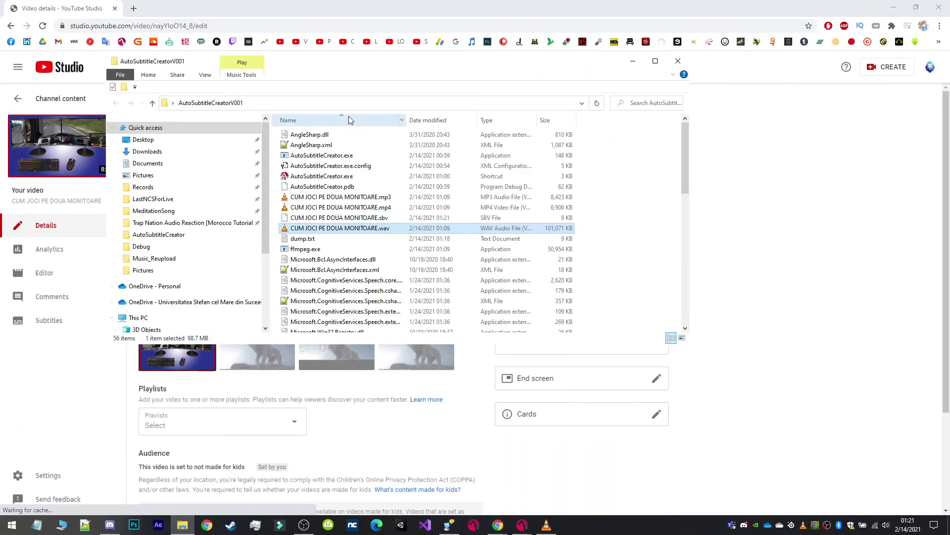
Copy the AutoSubtitleCreatorV001 folder path and open the video's Romanian subtitles for adding captions in YouTube Studio.
click(307, 104)
click(809, 176)
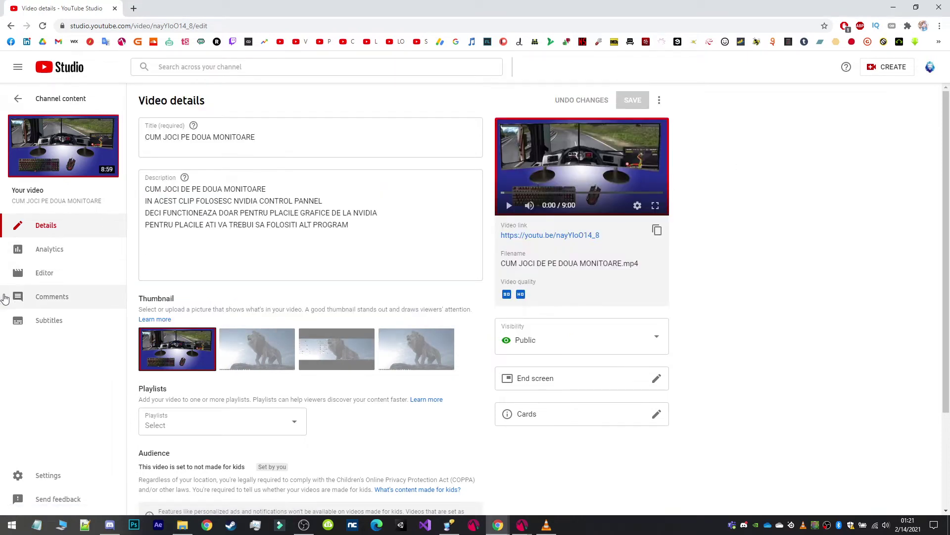
click(47, 273)
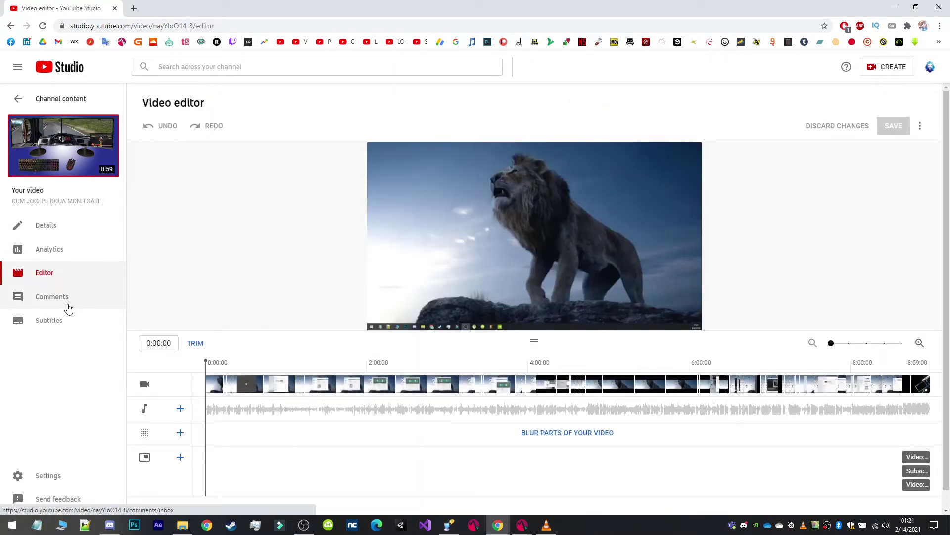
key(alt+Tab)
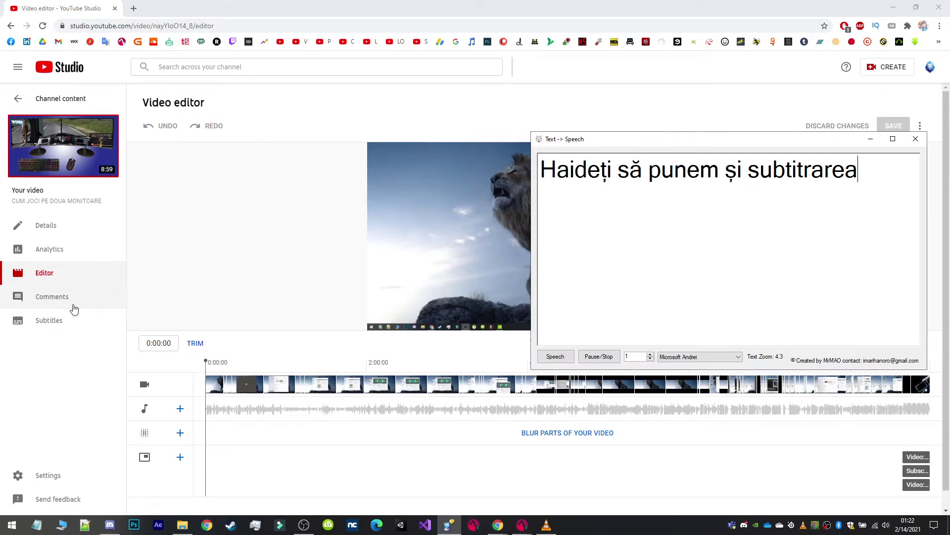
click(54, 321)
click(754, 160)
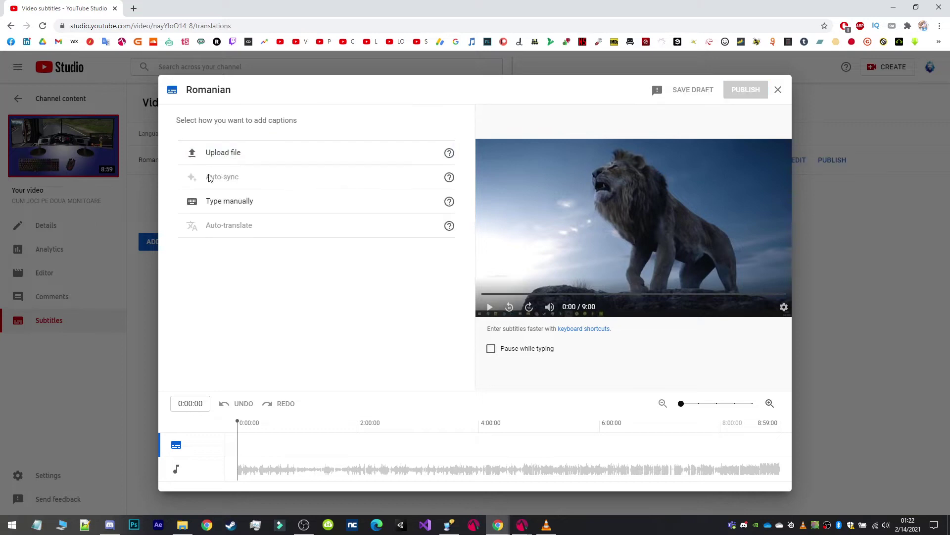
Start a caption file upload for Romanian with the subtitle file type With timing.
click(233, 153)
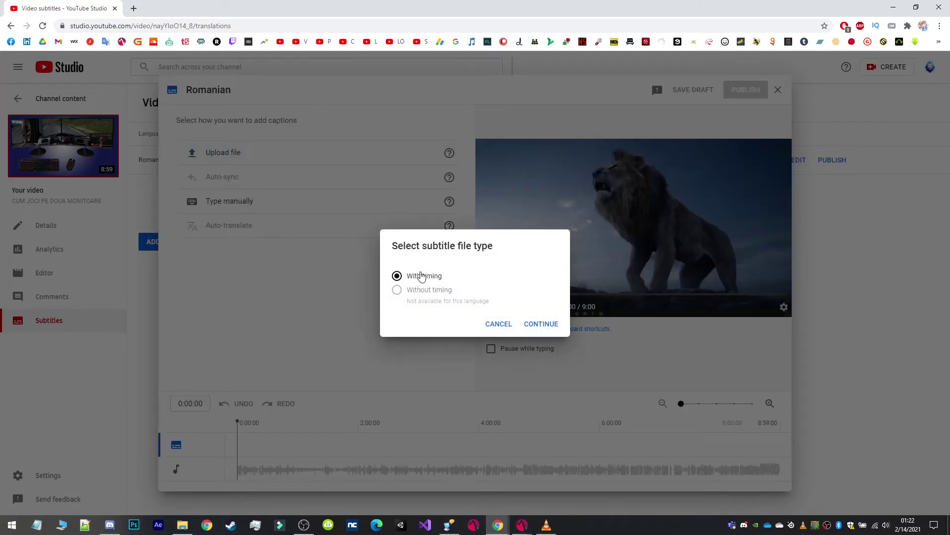
key(alt+Tab)
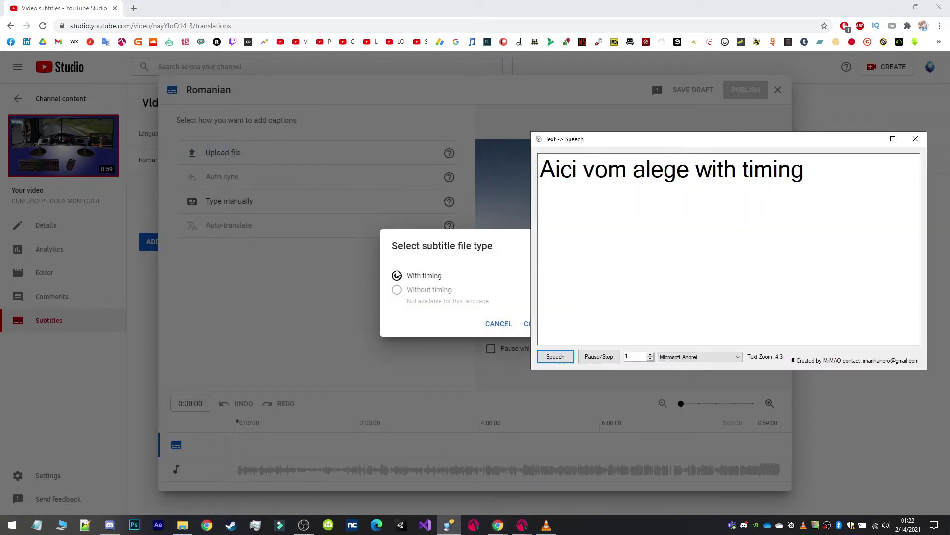
key(alt+Tab)
click(526, 319)
Load CUM JOCI PE DOUA MONITOARE.sbv from the AutoSubtitleCreatorV001 desktop folder as the Romanian captions.
text(C:\Users\Anton-OnofreiIMarian\Desktop\AutoSubtitleCreatorV001)
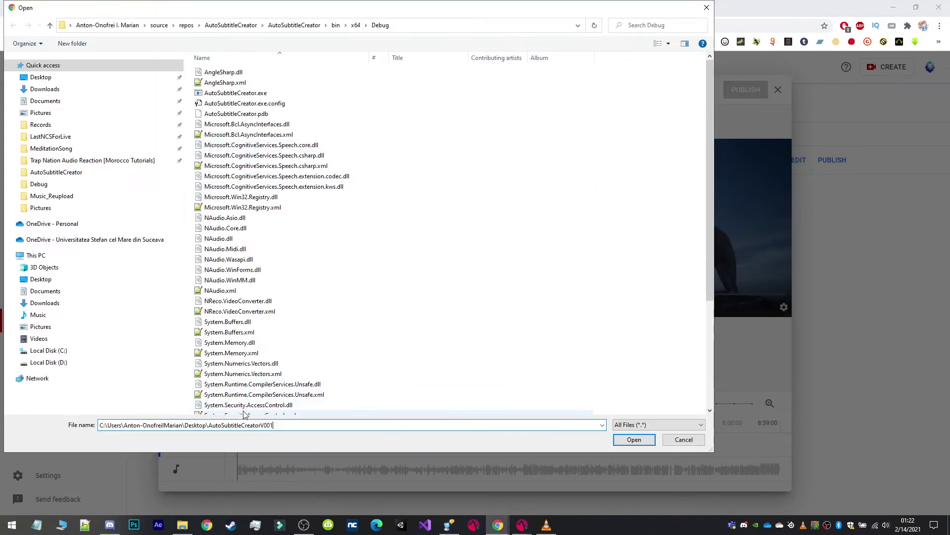
key(Return)
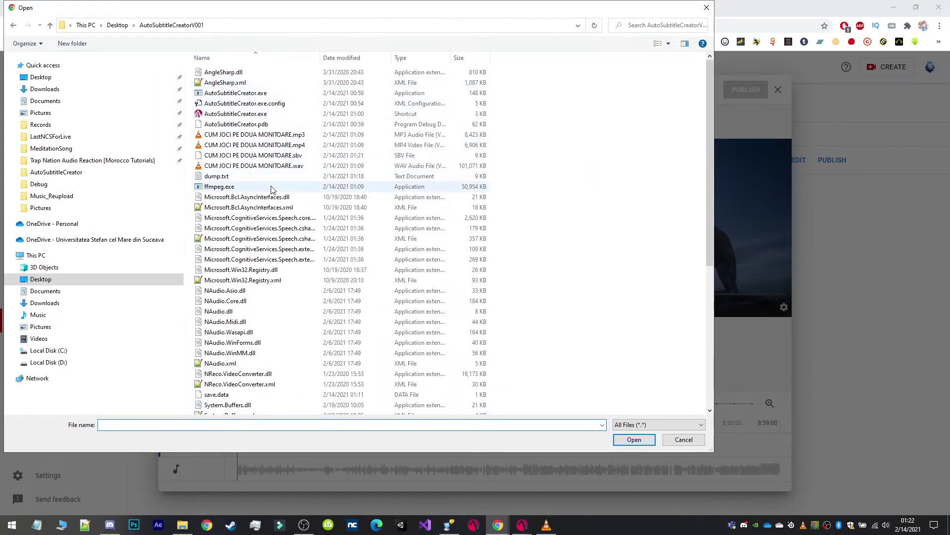
click(286, 156)
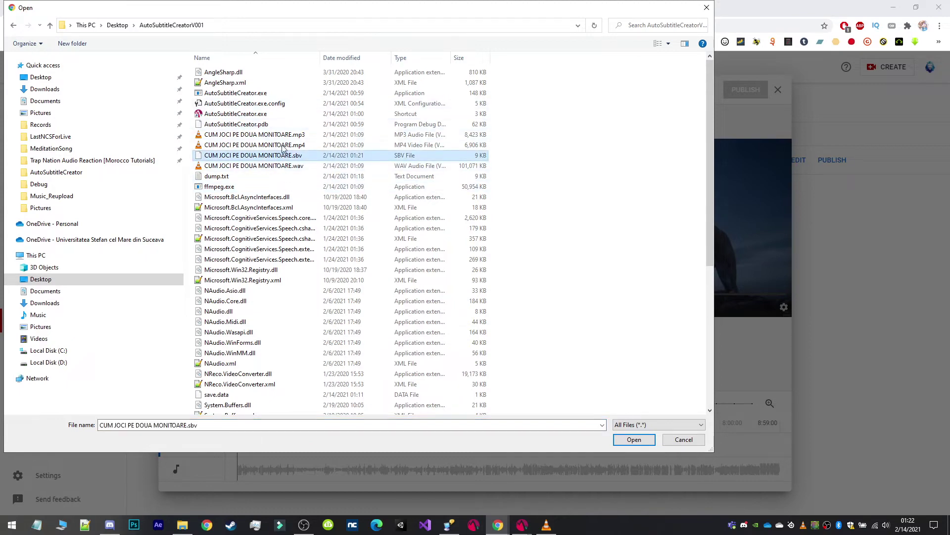
click(630, 440)
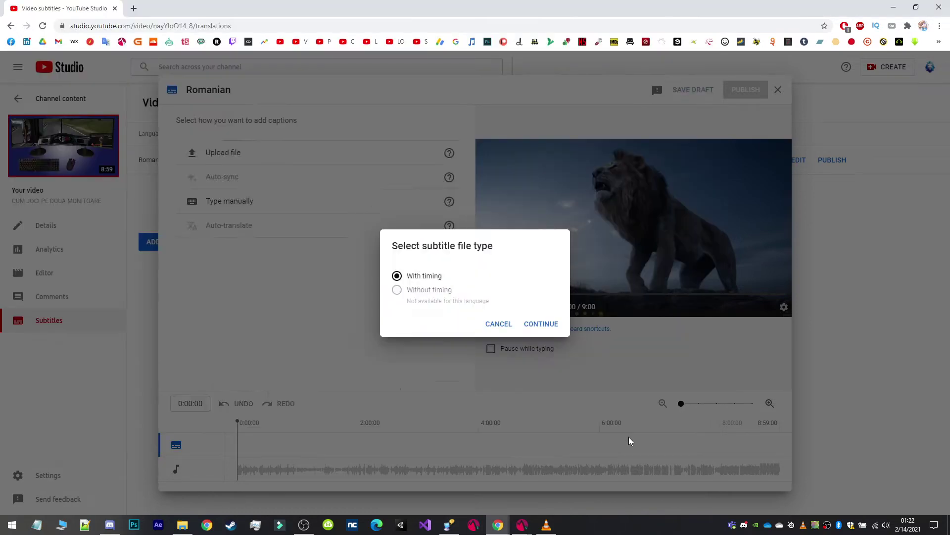
click(541, 324)
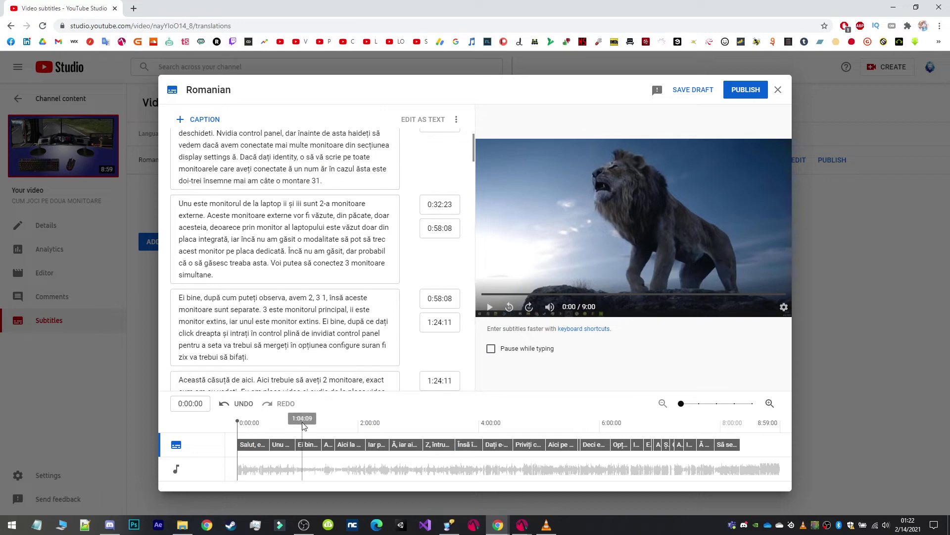
Preview the uploaded captions against the video at about 1:05, 1:28 and 6:45 on the timeline.
click(303, 422)
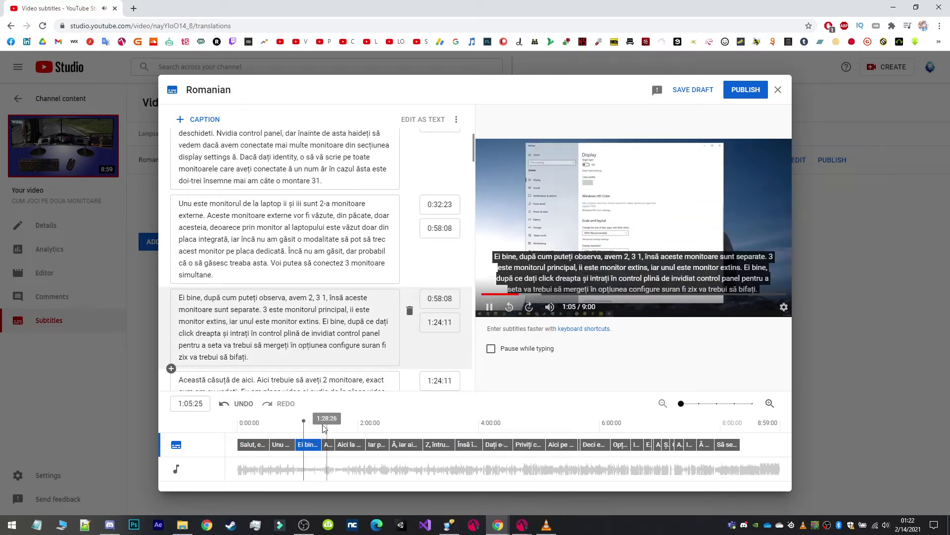
click(324, 429)
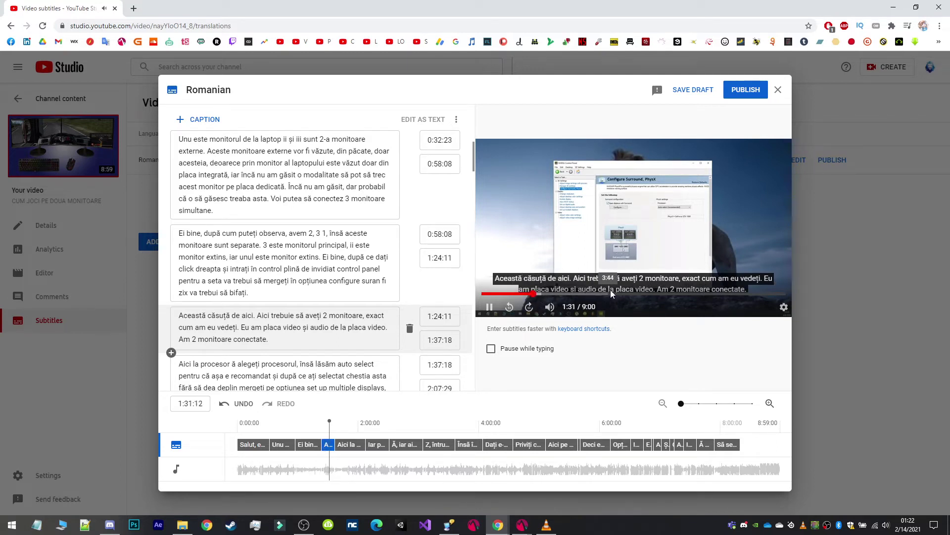
click(645, 426)
click(525, 274)
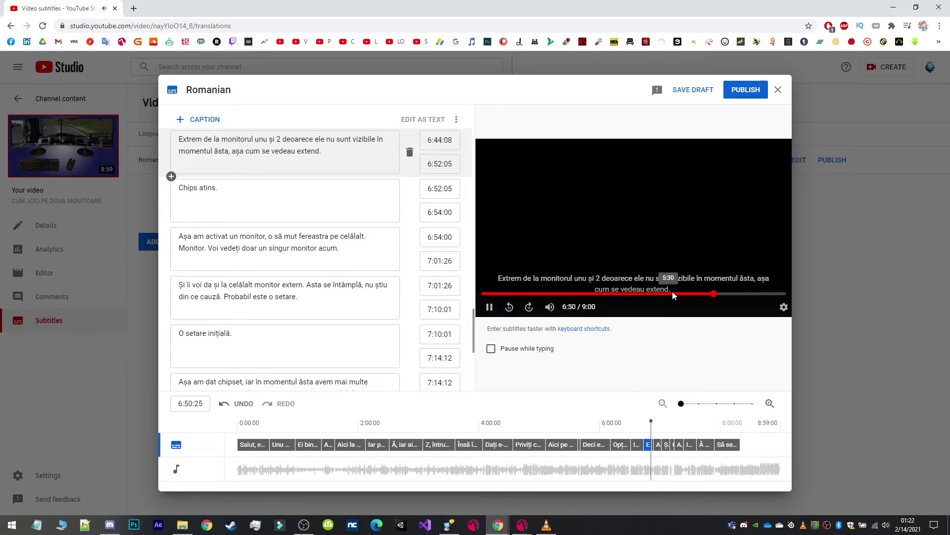
click(489, 306)
click(489, 308)
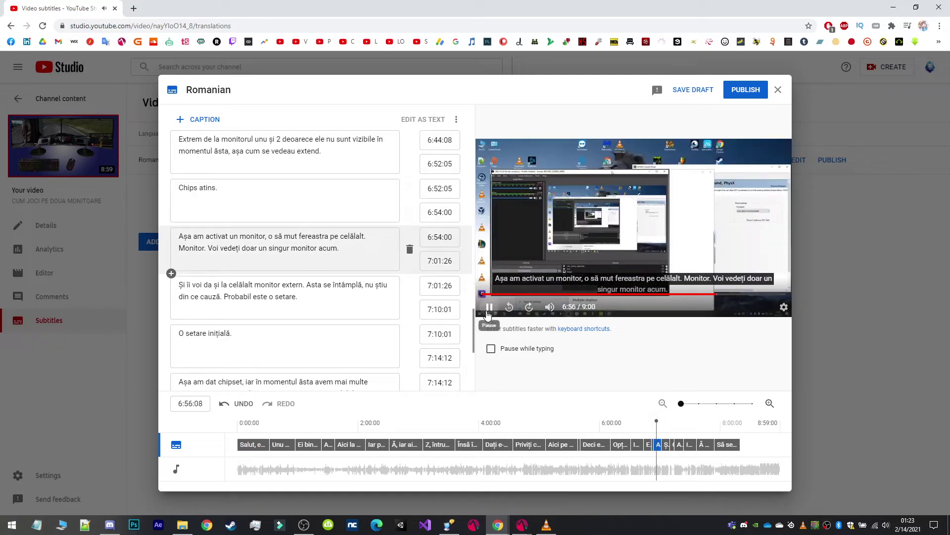
Play the captions on from about 6:56 and check the last caption, starting near 7:54, against the video.
key(alt+Tab)
click(622, 94)
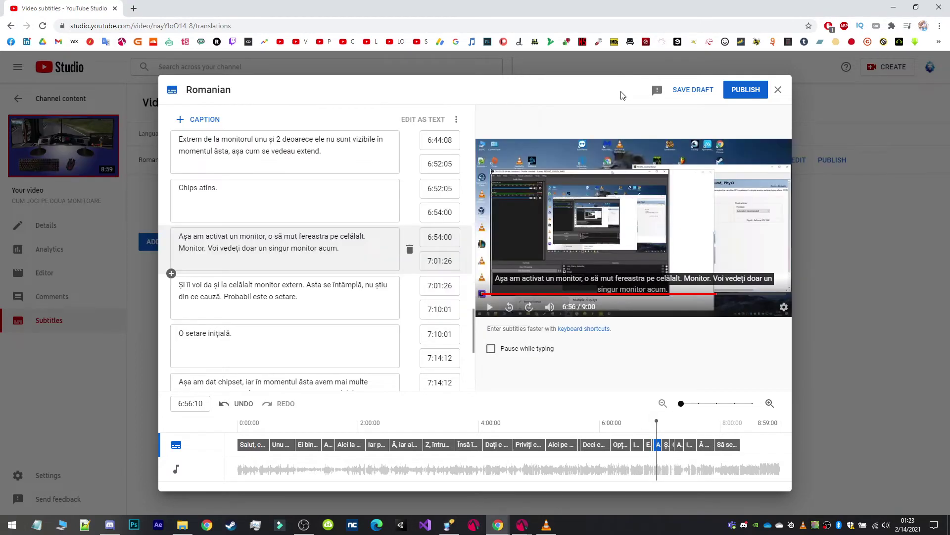
click(491, 306)
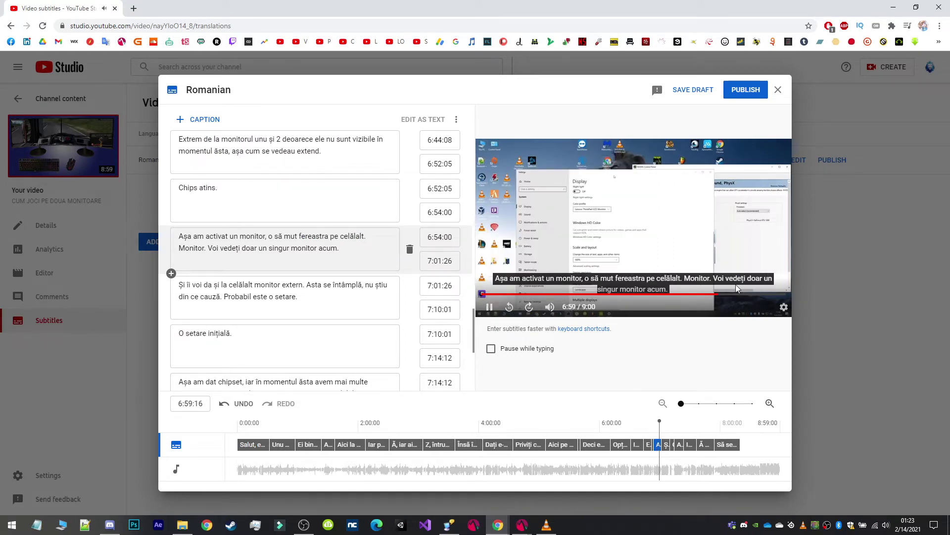
click(699, 403)
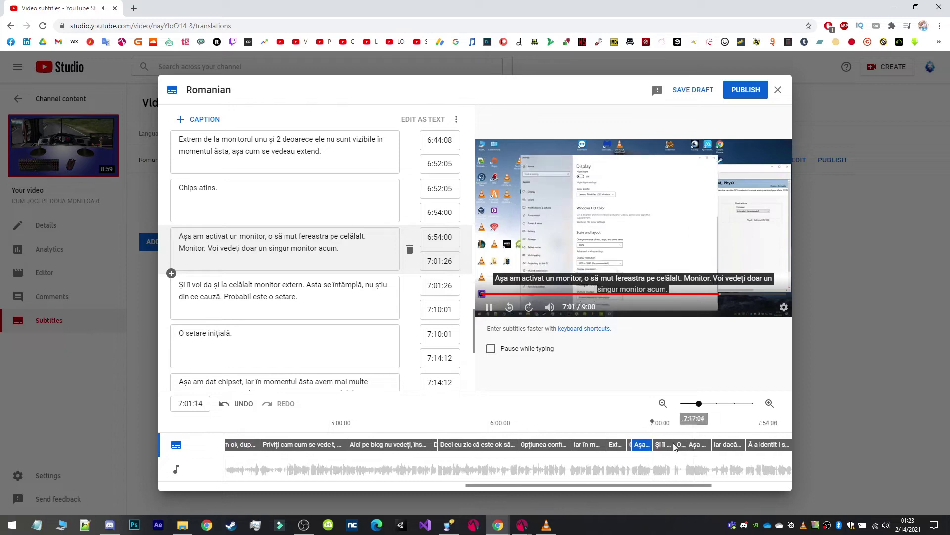
click(682, 403)
click(712, 444)
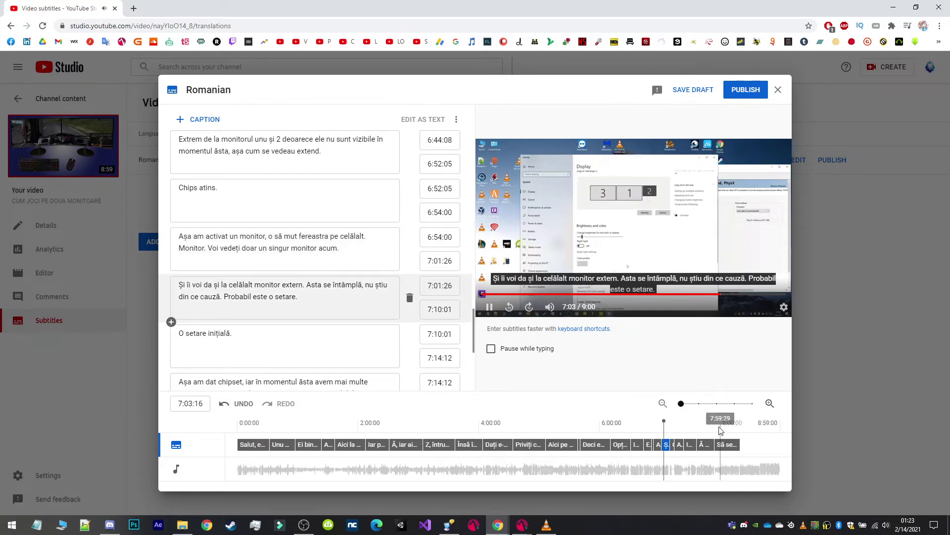
click(490, 307)
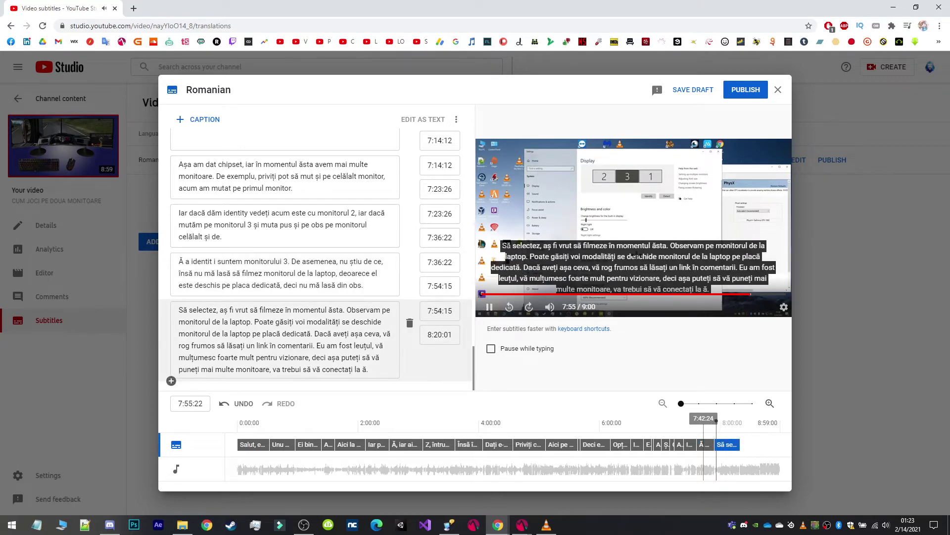
click(489, 306)
Replace the text-to-speech text with "Din păcate am primit o excepție la finaul procesării iar ultima parte nu a fost tradusă" and return to YouTube Studio.
key(alt+Tab)
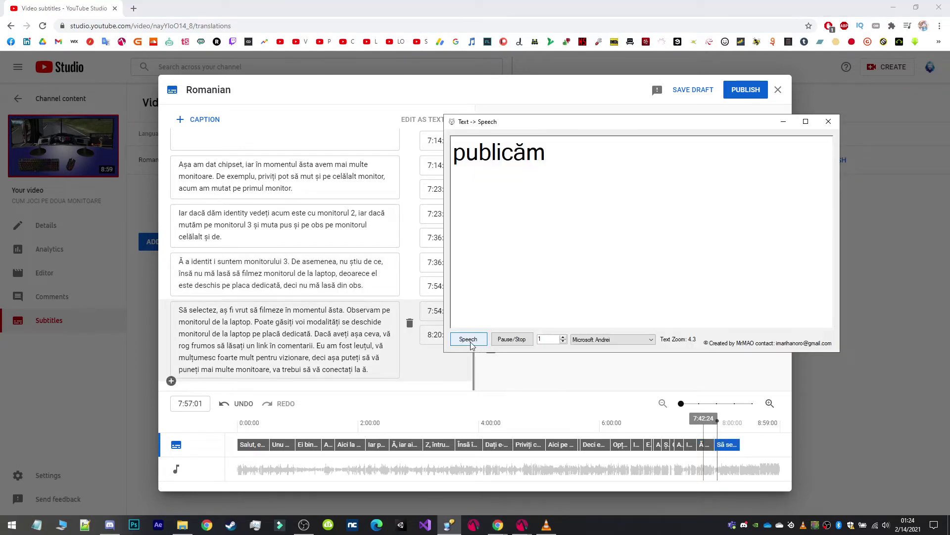
key(ctrl+a)
text(Din păcate am primit o excepție la finaul procesării iar ultima parte nu a fost tradusă)
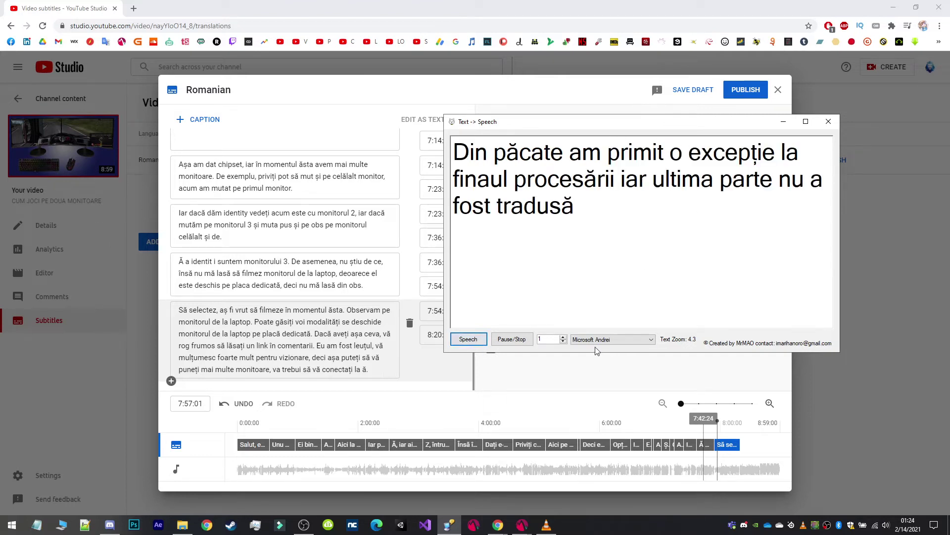
key(alt+Tab)
Play the end of the last caption and add a caption after it reading "La placa video monitoarela...", followed by an empty one.
click(737, 430)
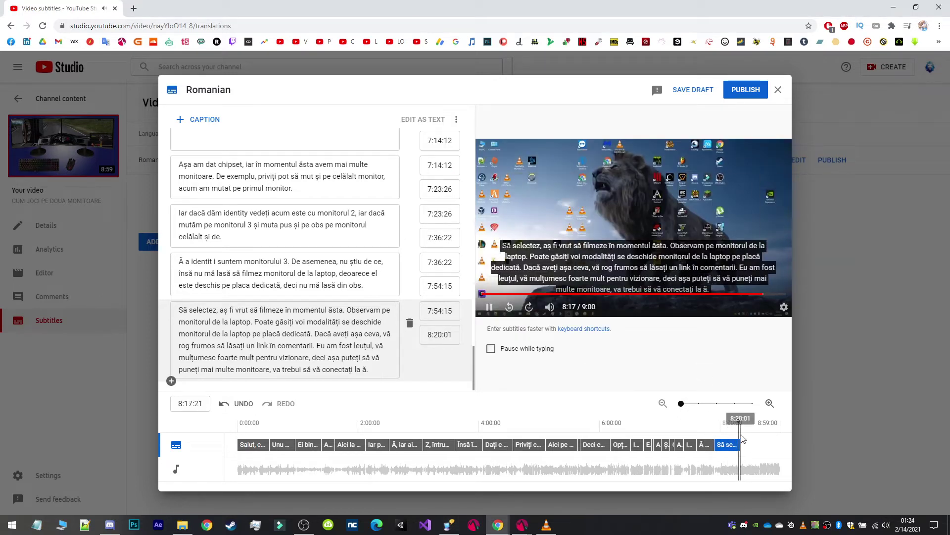
click(172, 381)
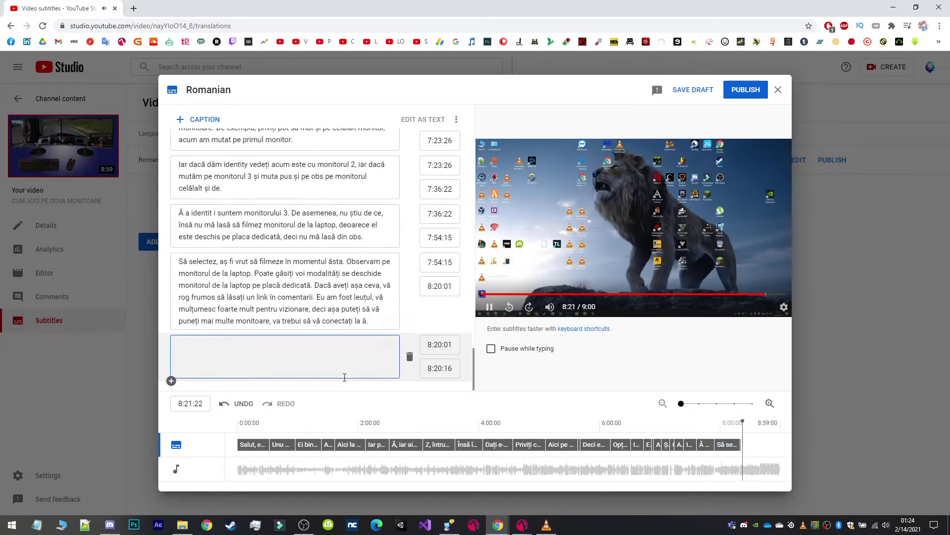
text(La placa video mon)
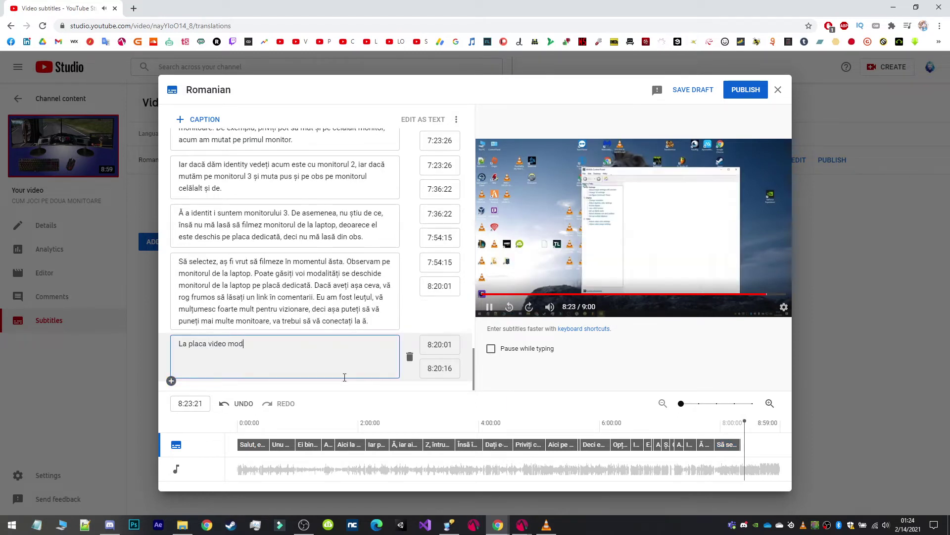
key(BackSpace)
key(BackSpace)
text(onitoarela...)
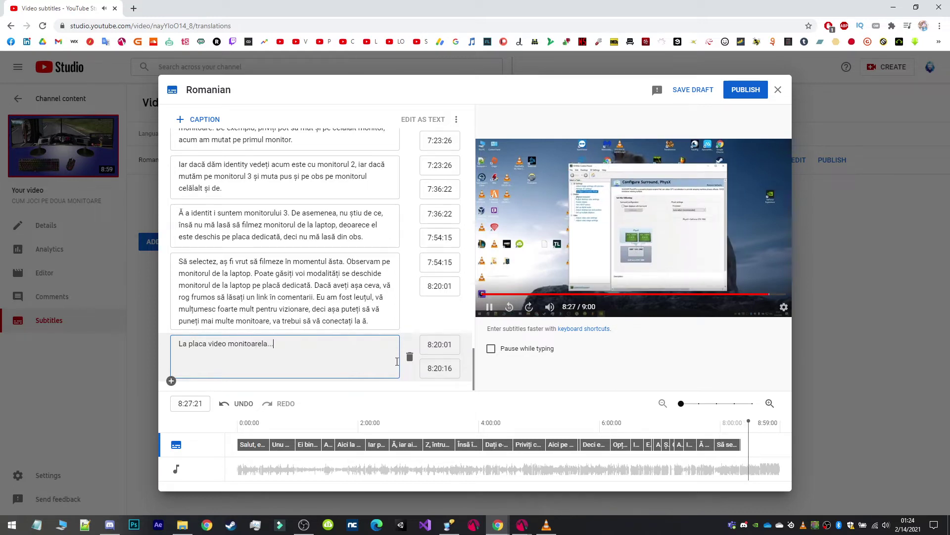
key(Return)
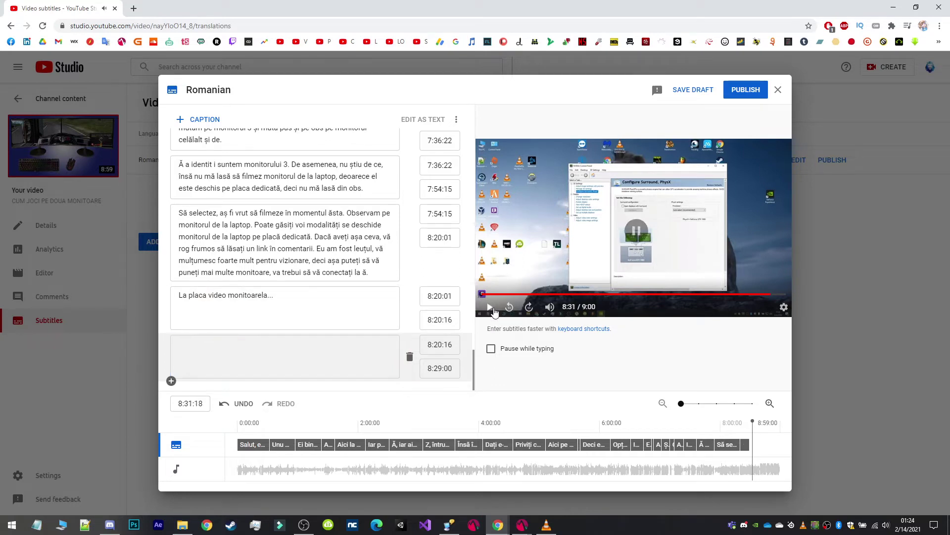
Have the text-to-speech note about the coming app update read aloud, followed by "Ok, haideți să testăm pe un alt video".
key(alt+Tab)
click(469, 337)
drag(573, 234, 432, 154)
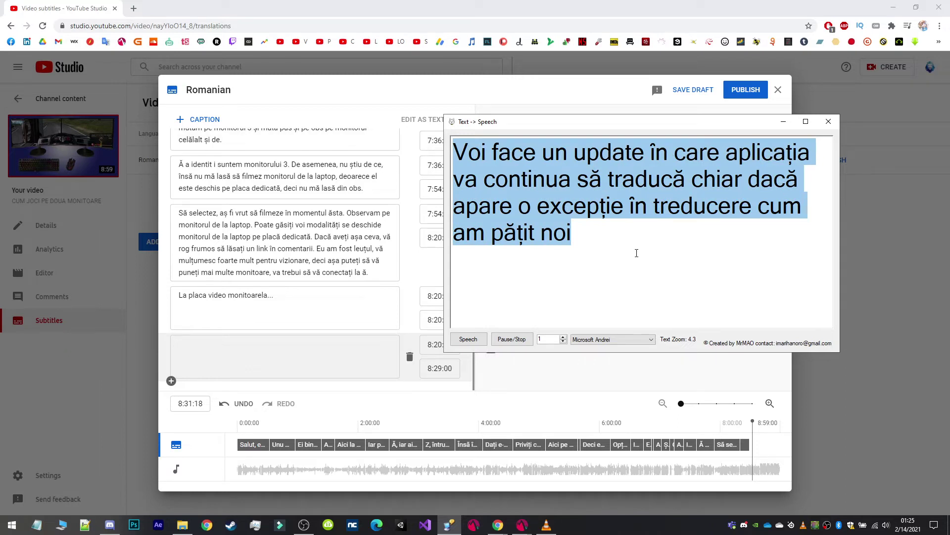
key(ctrl+a)
text(Ok, haideți să testăm pe un alt video)
click(468, 339)
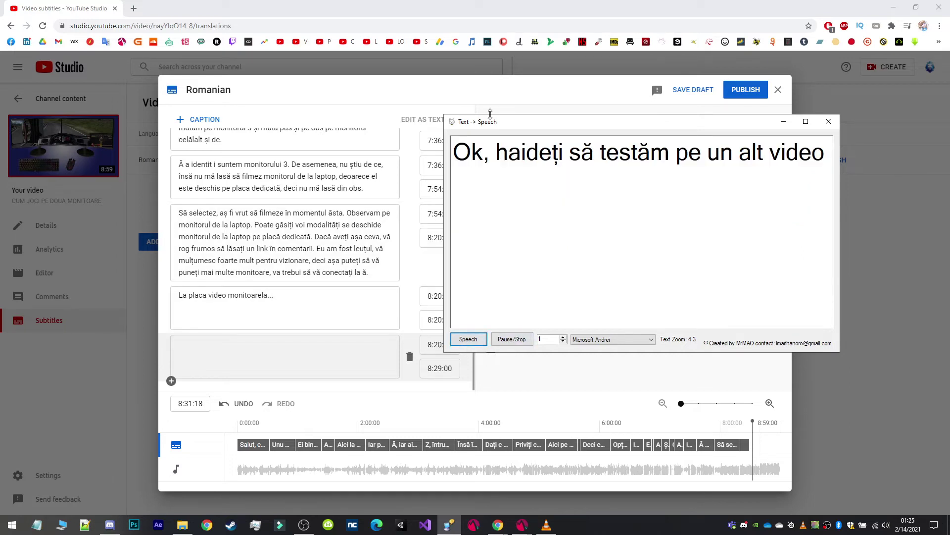
Publish the Romanian subtitles and return to the channel content.
click(731, 90)
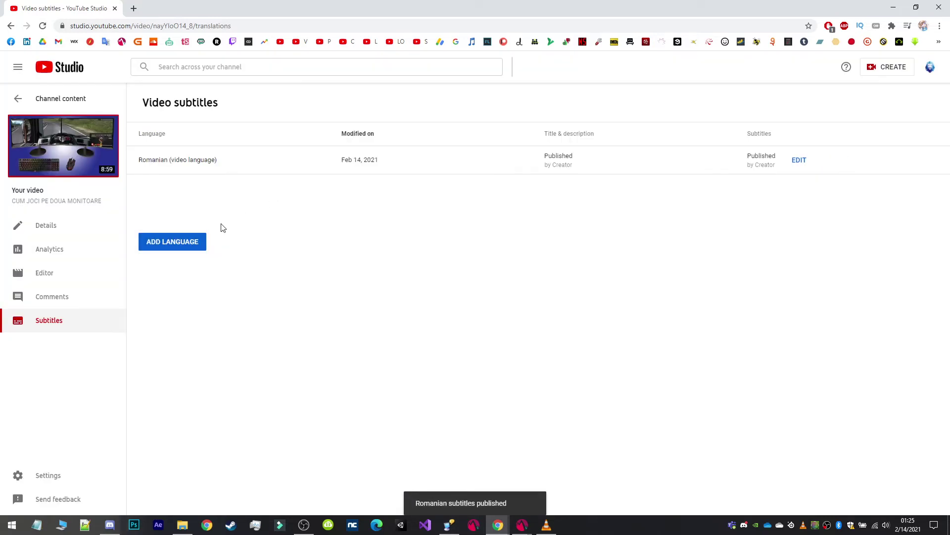
click(44, 99)
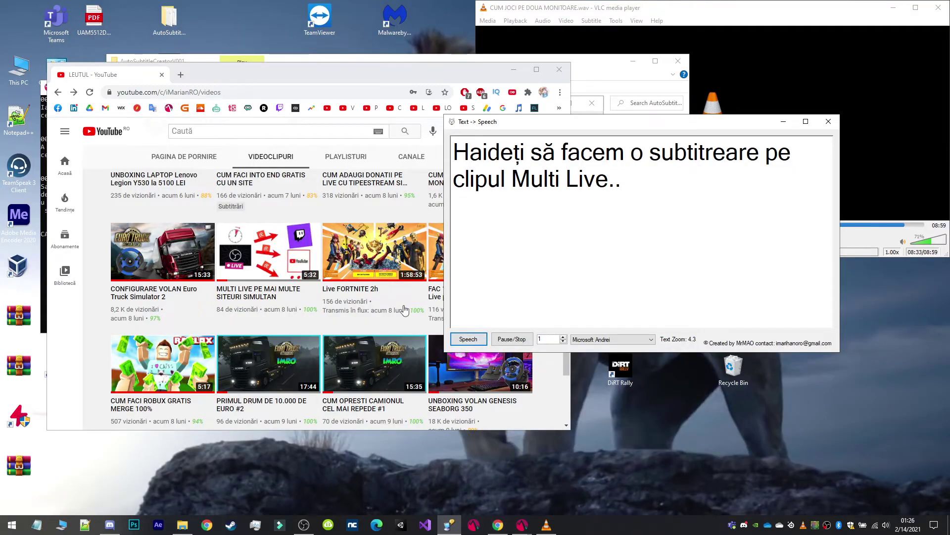
Open the channel video "MULTI LIVE PE MAI MULTE SITEURI SIMULTAN", copy its link and pause playback.
key(ctrl+a)
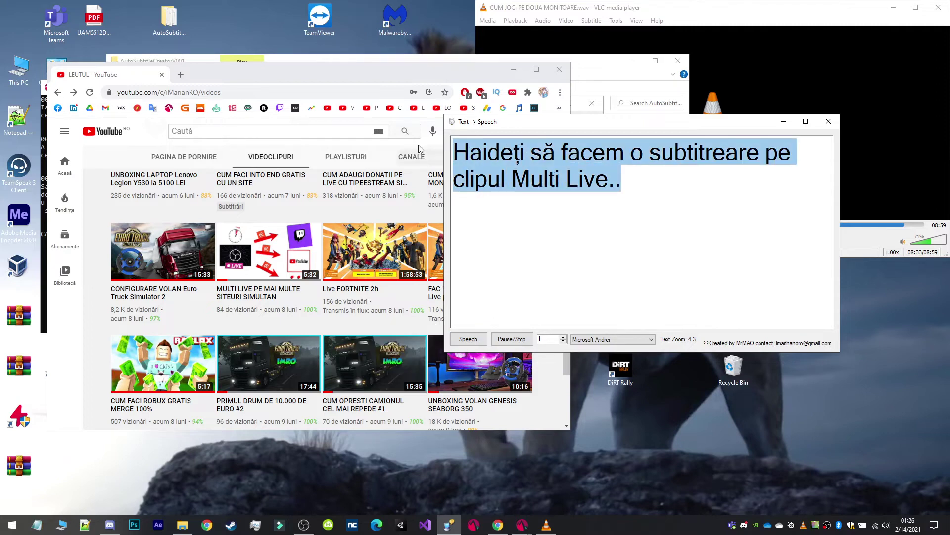
click(259, 293)
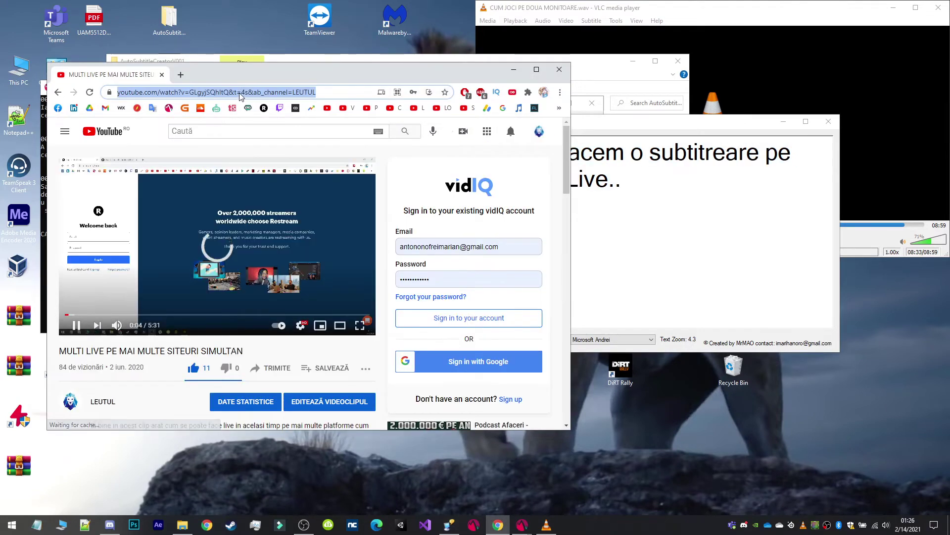
click(78, 327)
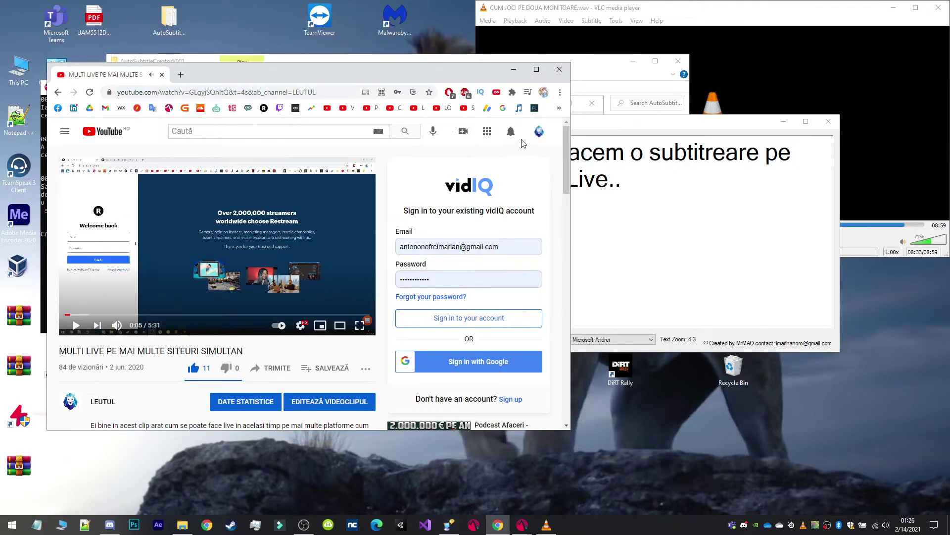
Switch to the Auto Subtitle Creator form and delete all the previous subtitle text.
click(522, 525)
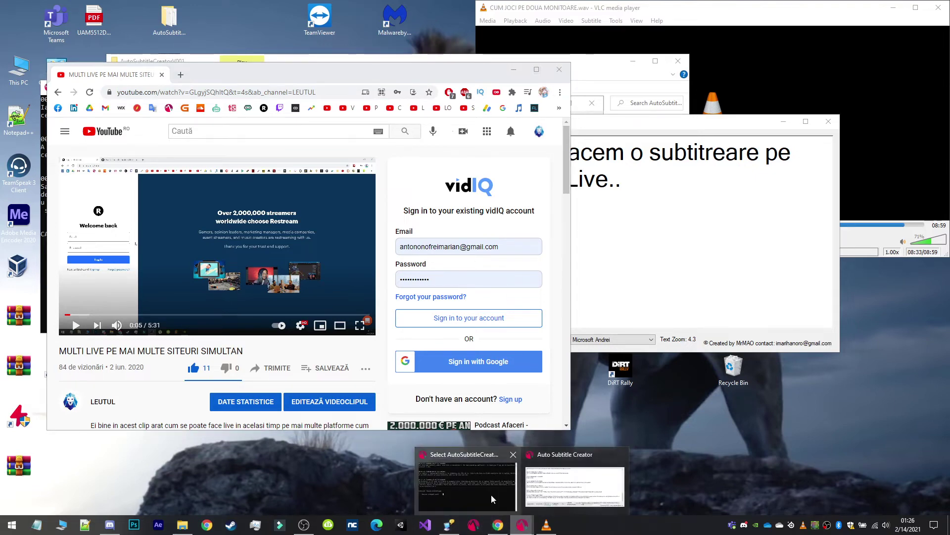
click(549, 492)
click(237, 267)
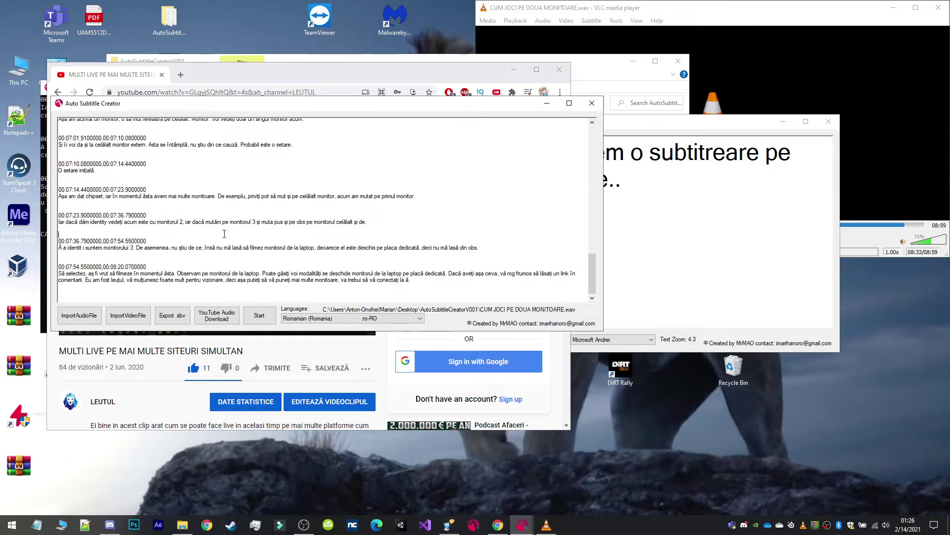
key(ctrl+a)
key(Delete)
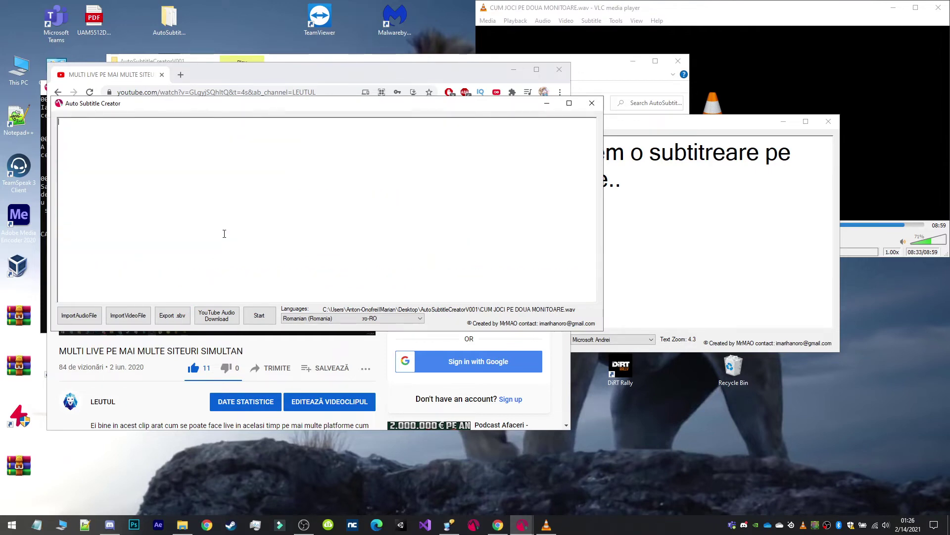
Have "control + a și stergem tot din formularul de text" read aloud, followed by "acum punem link-ul".
click(548, 295)
click(468, 340)
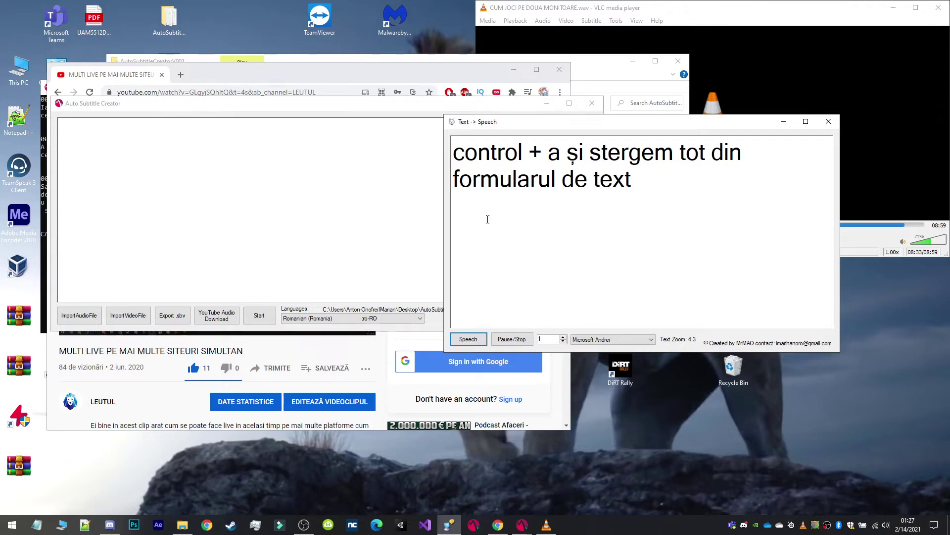
key(ctrl+a)
text(acum punem link-ul)
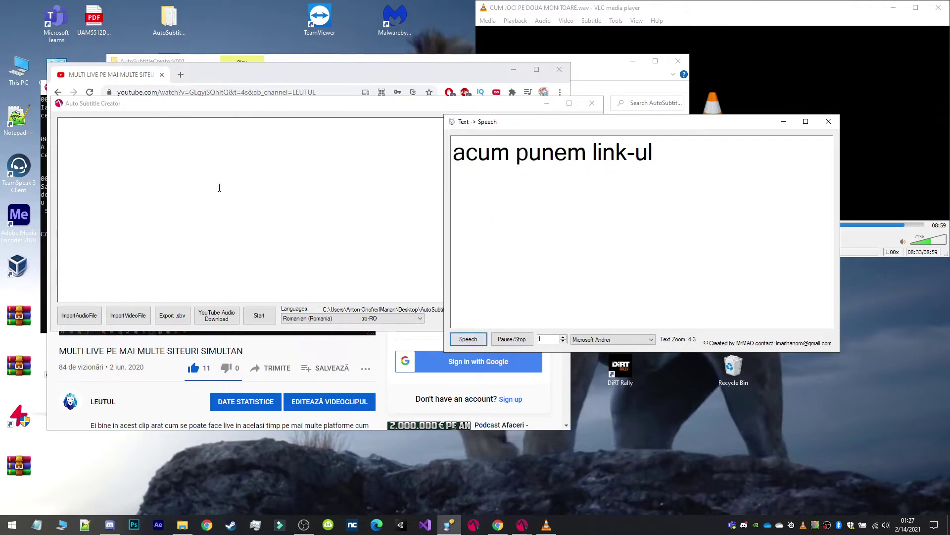
Paste the MULTI LIVE video link into the Auto Subtitle Creator form and start the YouTube audio download.
click(227, 192)
text(https://www.youtube.com/watch?v=GLgyjSQhltQ&t=4s&ab_channel=LEUTUL)
click(227, 316)
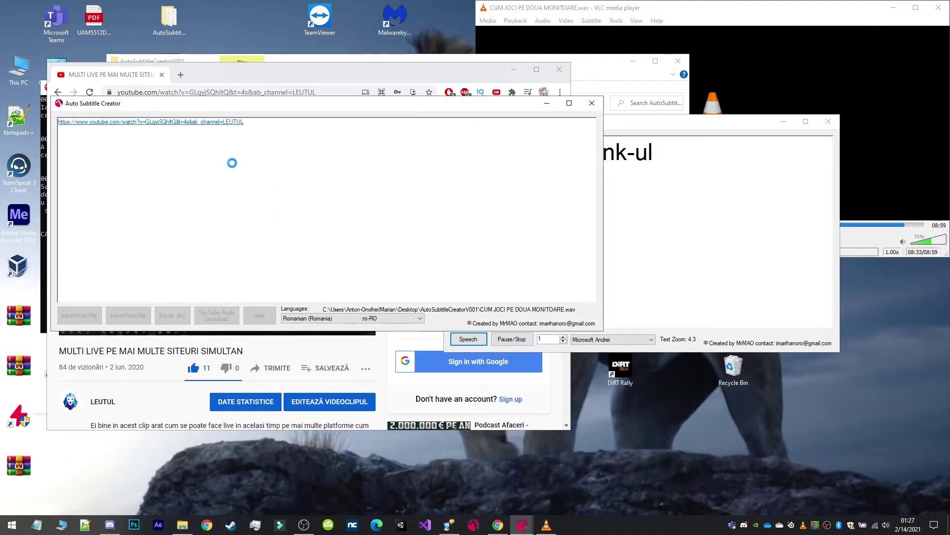
Check the AutoSubtitleCreatorV001 folder for the downloaded video files and return to Auto Subtitle Creator.
click(603, 62)
scroll(554, 233, down, 3)
scroll(554, 234, up, 3)
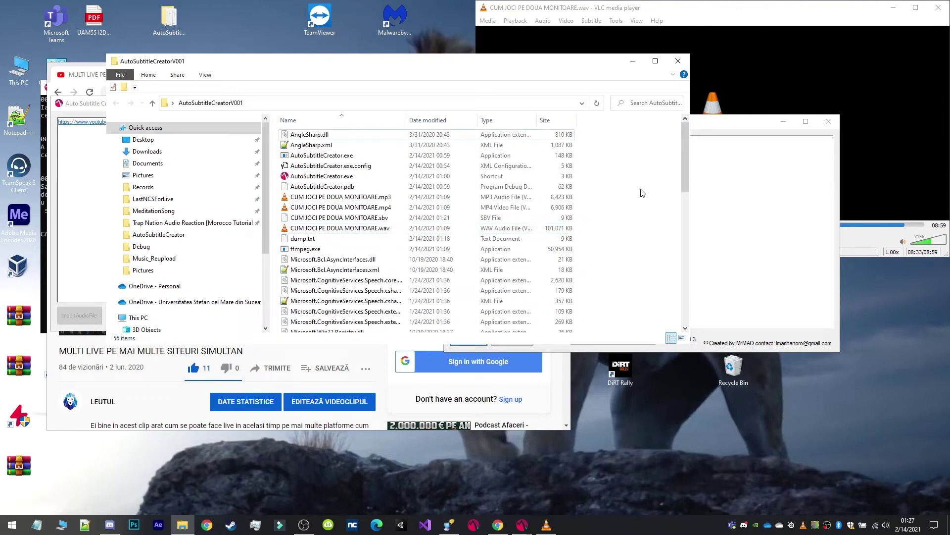
click(71, 168)
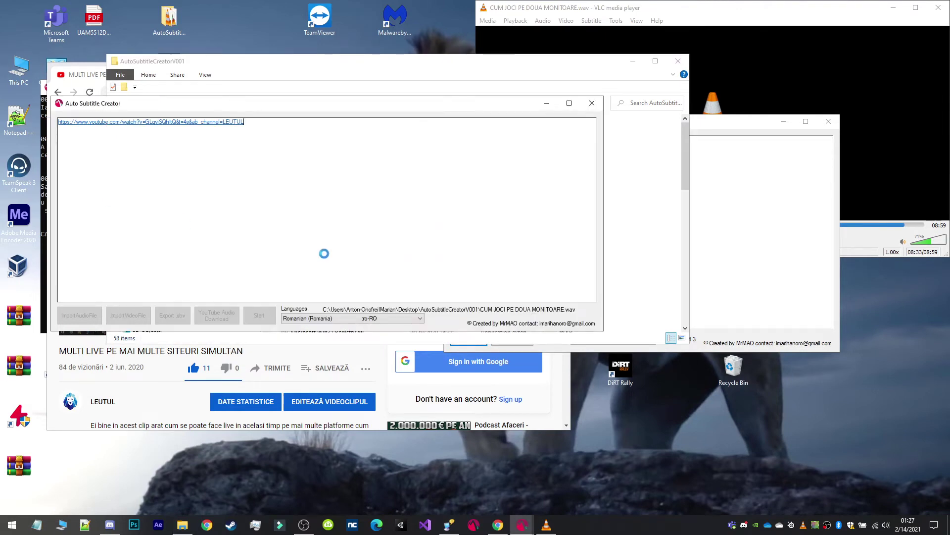
Replace the text-to-speech text with "Așteptăm să termine" and have it read aloud.
click(722, 218)
key(ctrl+a)
text(Aștem)
key(BackSpace)
text(p)
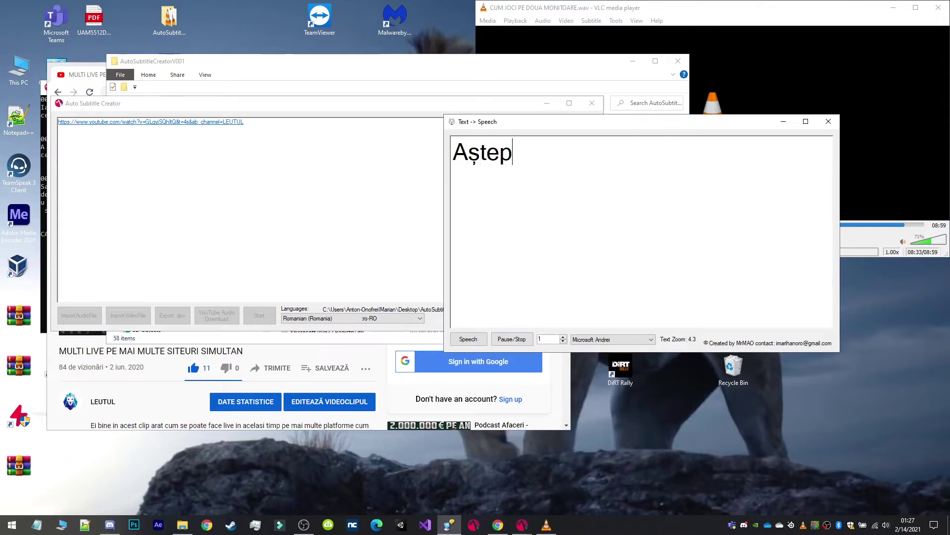
text(tăm să termine)
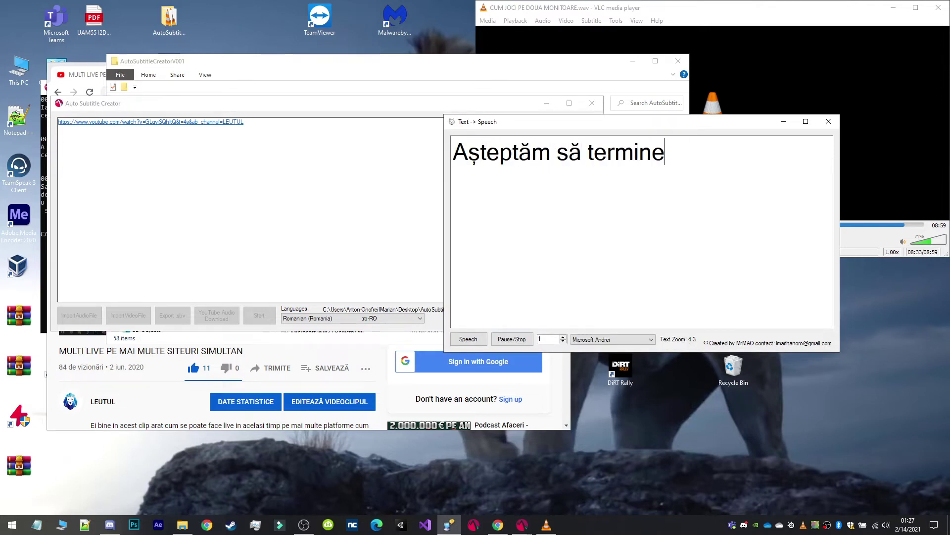
click(468, 339)
Have "gata" read aloud by text-to-speech and dismiss the video conversion message.
drag(411, 234, 206, 181)
click(545, 223)
key(ctrl+a)
text(gata)
click(469, 341)
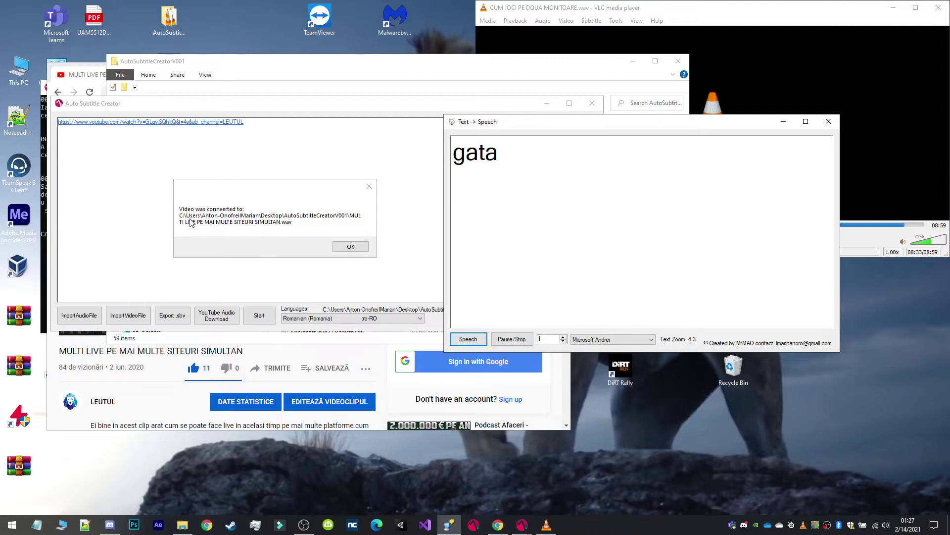
click(325, 221)
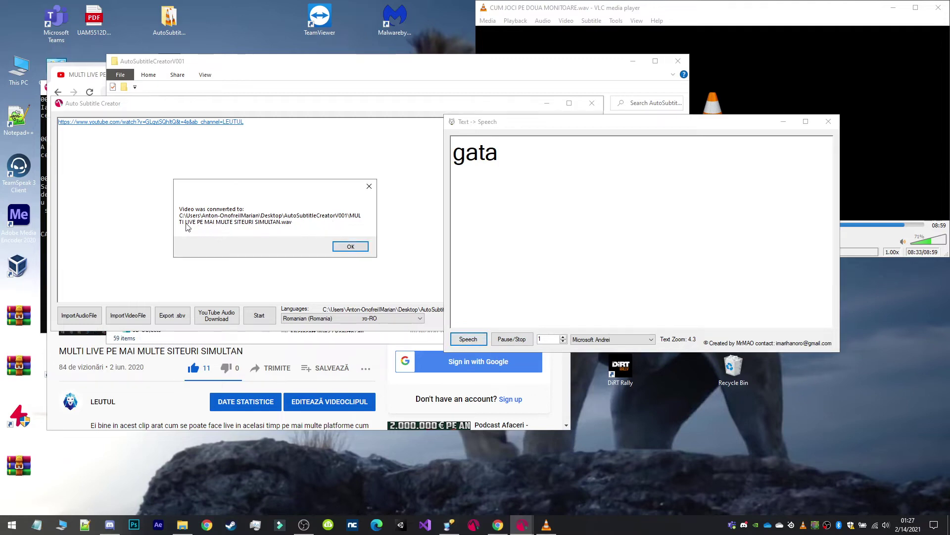
click(349, 246)
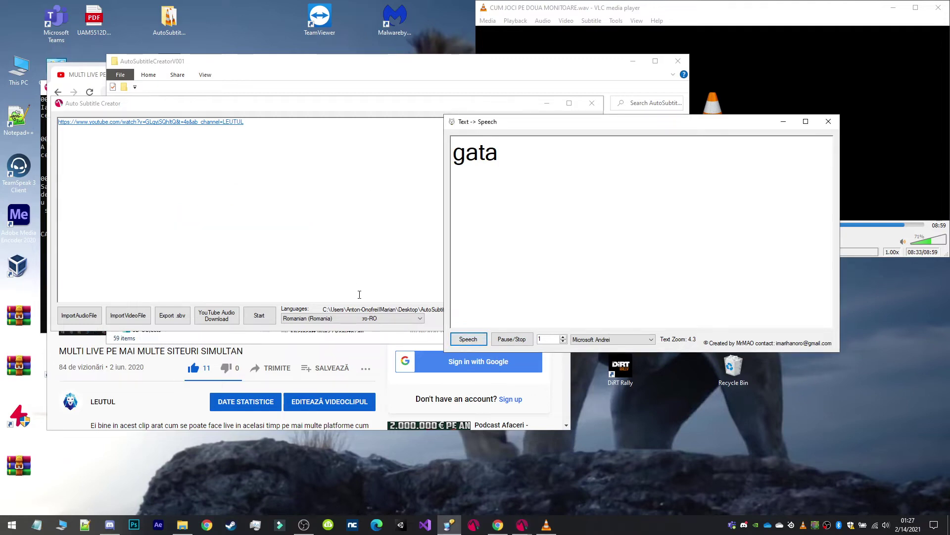
Have "start" read aloud and start the Romanian subtitle generation for the converted MULTI LIVE audio.
key(ctrl+a)
text(start)
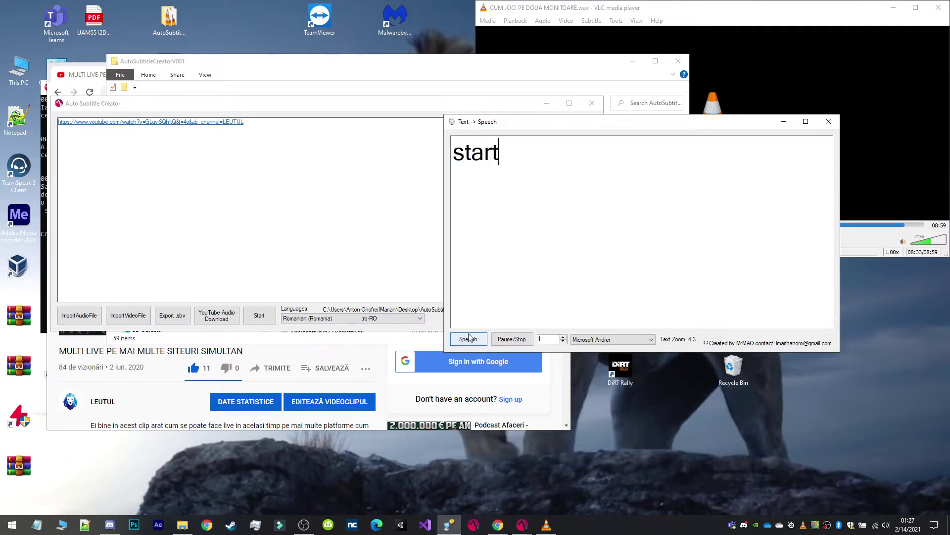
click(252, 318)
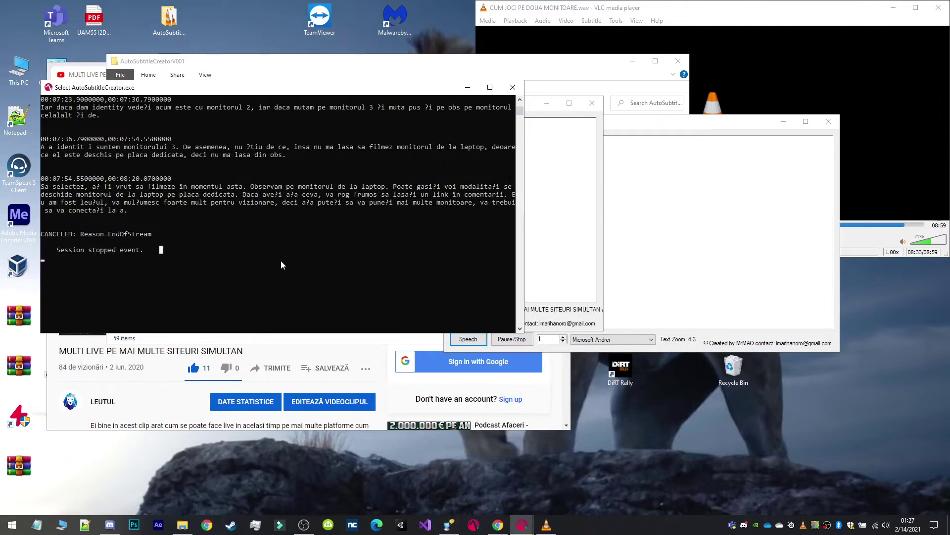
scroll(281, 260, down, 1)
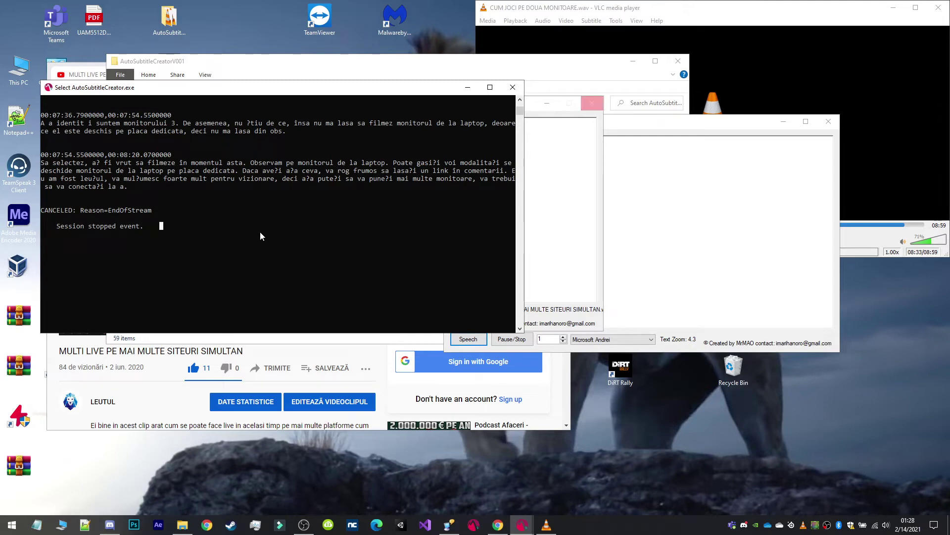
Release the text selection in the AutoSubtitleCreator console so that it resumes processing the MULTI LIVE audio.
click(650, 204)
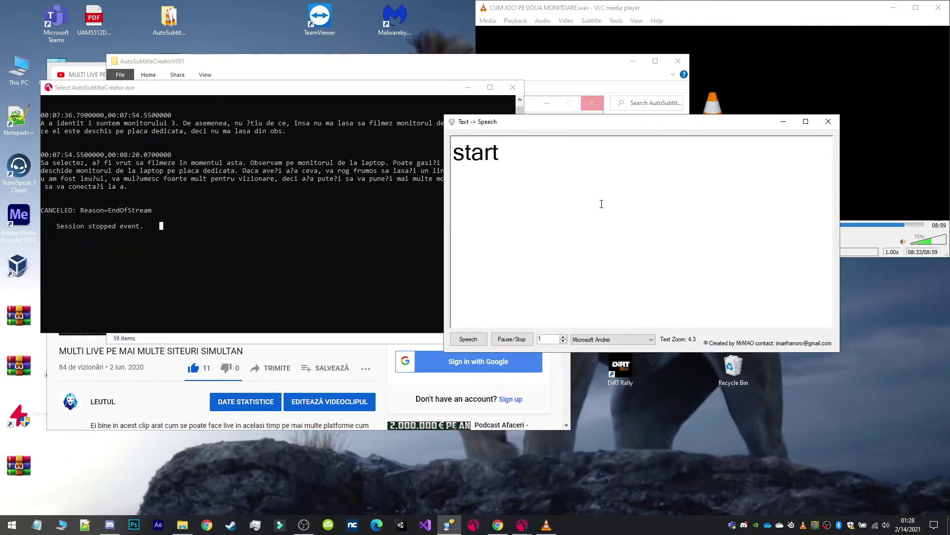
key(ctrl+a)
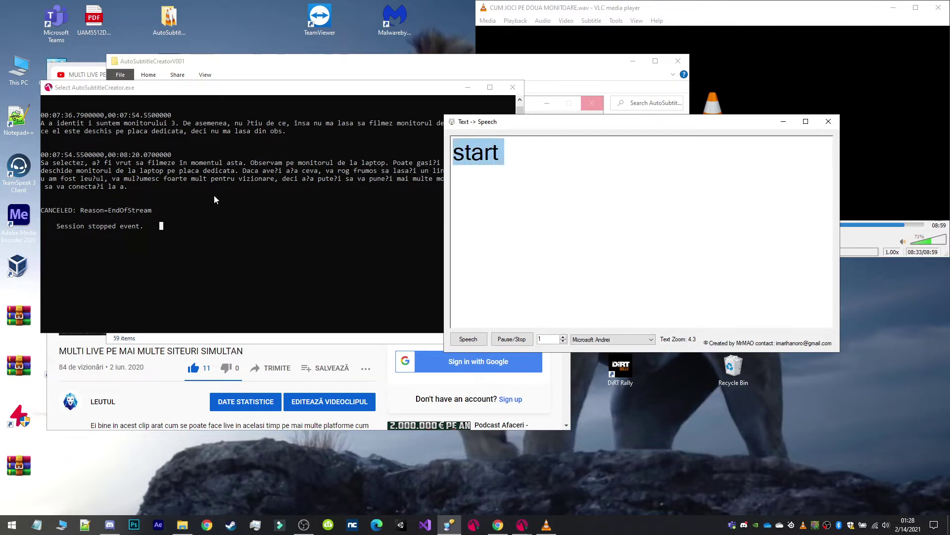
click(301, 216)
scroll(302, 215, down, 3)
scroll(302, 215, up, 5)
key(Return)
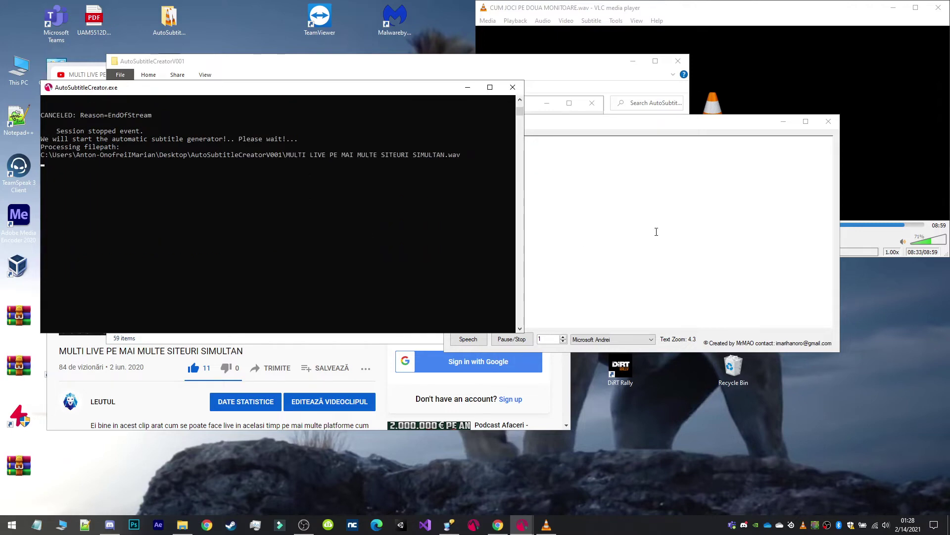
Have the text-to-speech note "terbuie să mai apăsăm câte un enter dacă nu scrie nimic aici" read aloud.
key(alt+Tab)
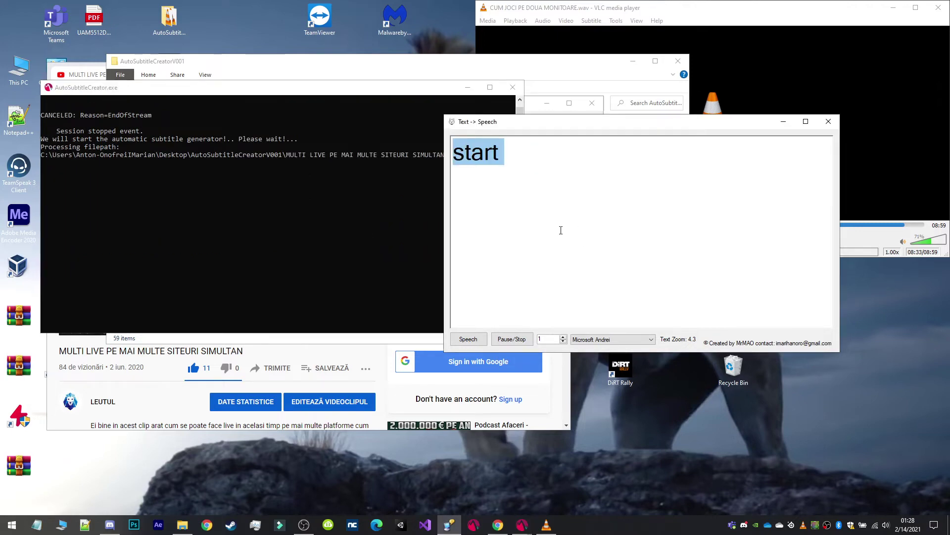
text(terbuie să mai apăsăm câte )
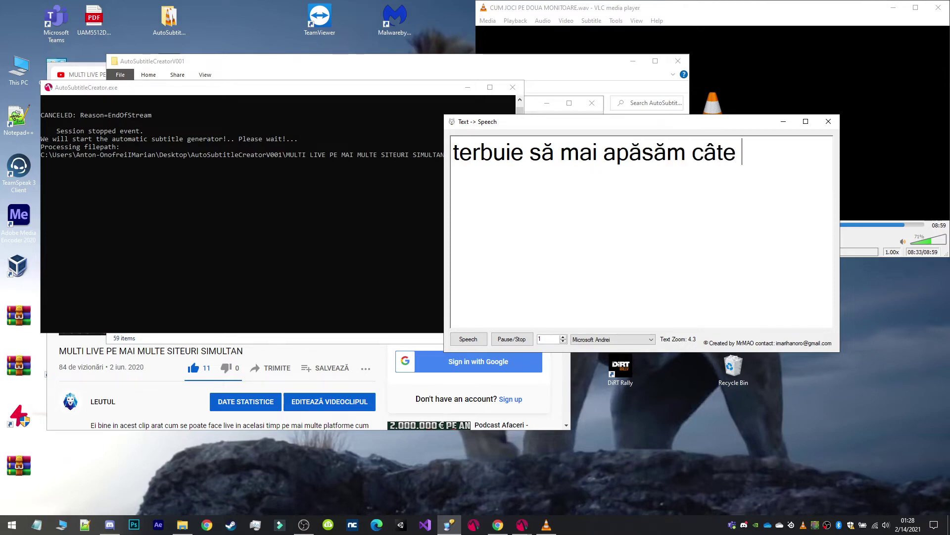
text(un enter dacă nu)
key(BackSpace)
text(u scrie nimic aici)
key(Tab)
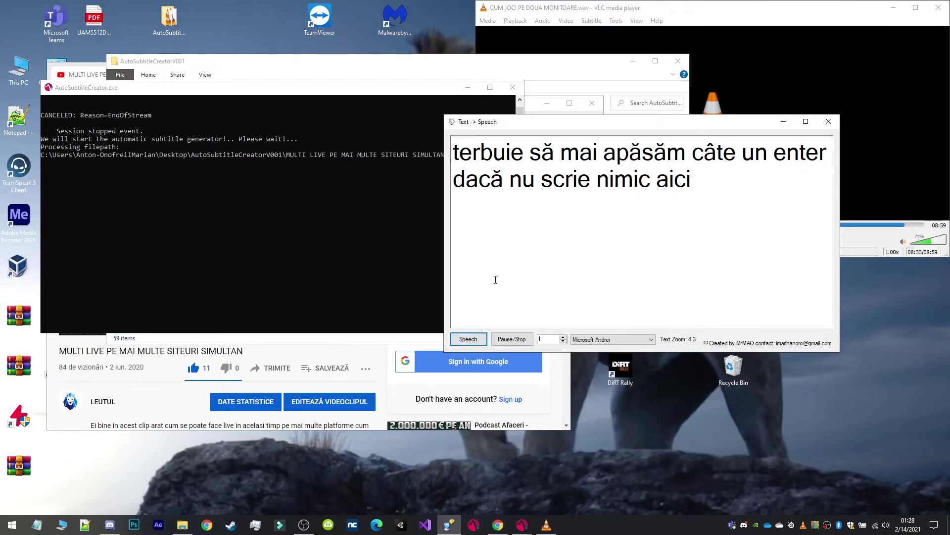
Examine the subtitle output in the AutoSubtitleCreator console for the MULTI LIVE file.
click(305, 193)
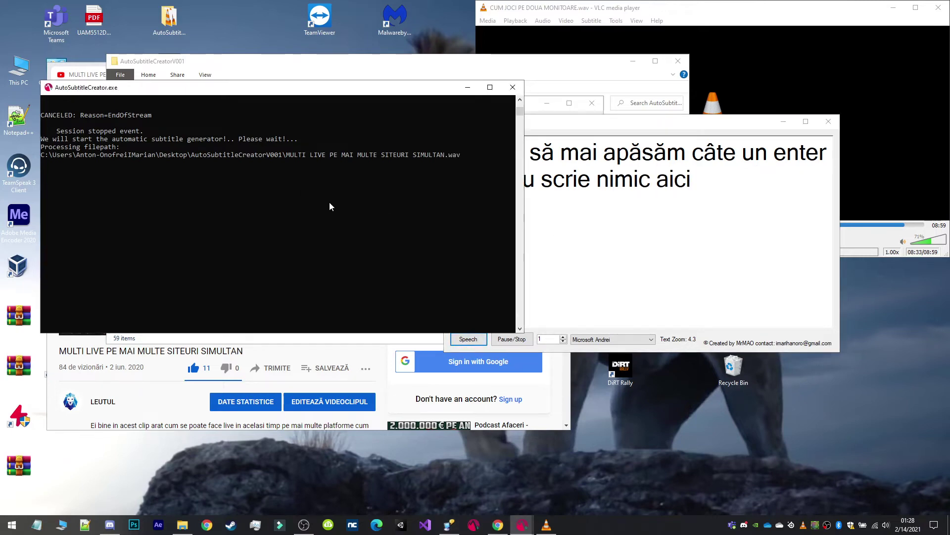
click(300, 193)
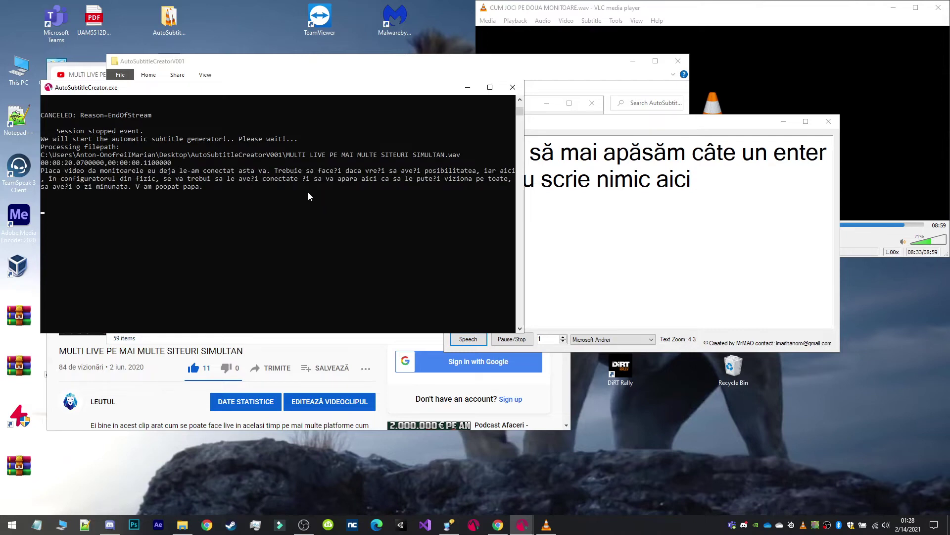
key(alt+Tab)
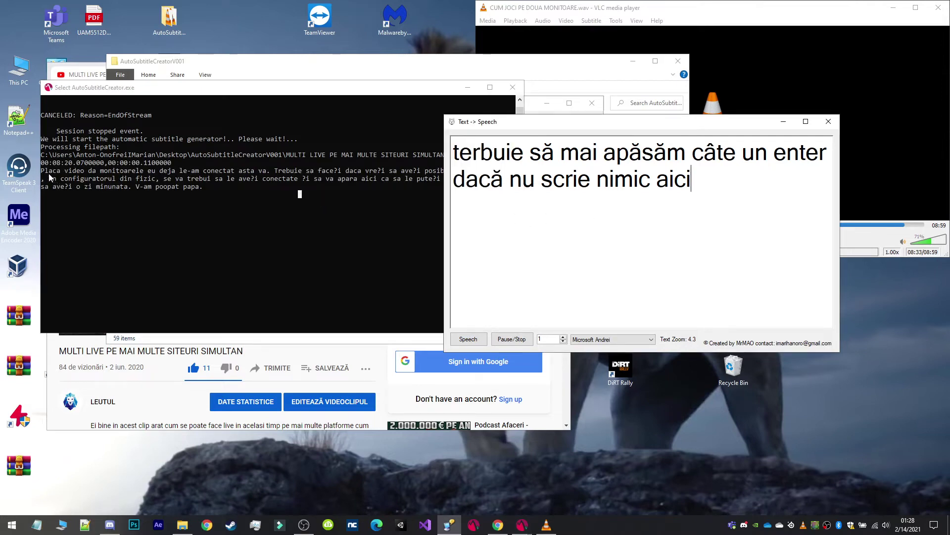
click(51, 178)
Widen the file name column in the AutoSubtitleCreatorV001 folder and briefly play "MULTI LIVE PE MAI MULTE SITEURI SIMULTAN.wav" in VLC.
click(583, 83)
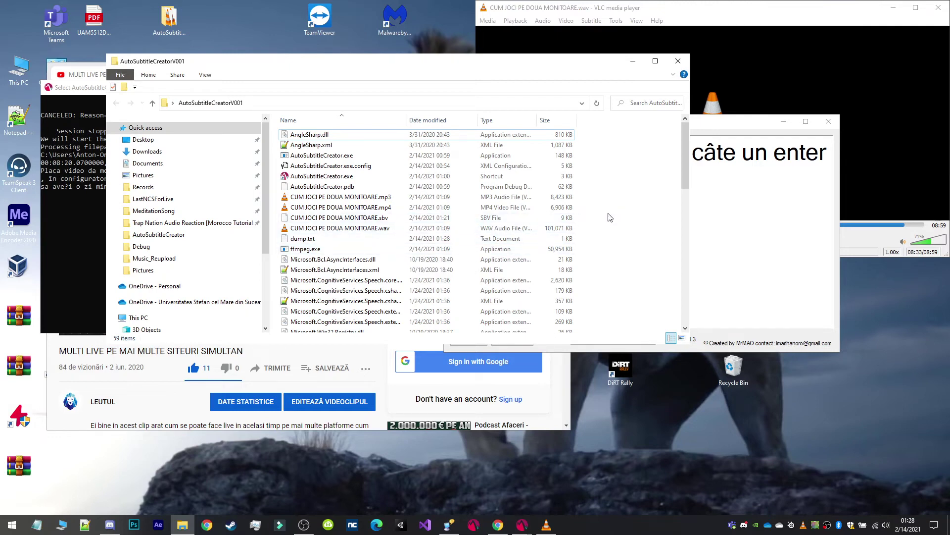
scroll(608, 217, down, 5)
drag(407, 120, 471, 120)
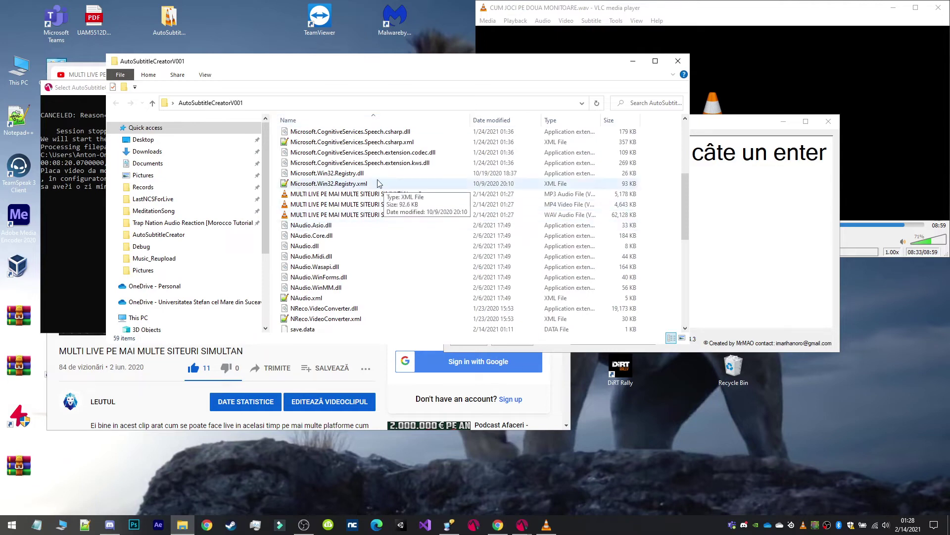
double_click(453, 214)
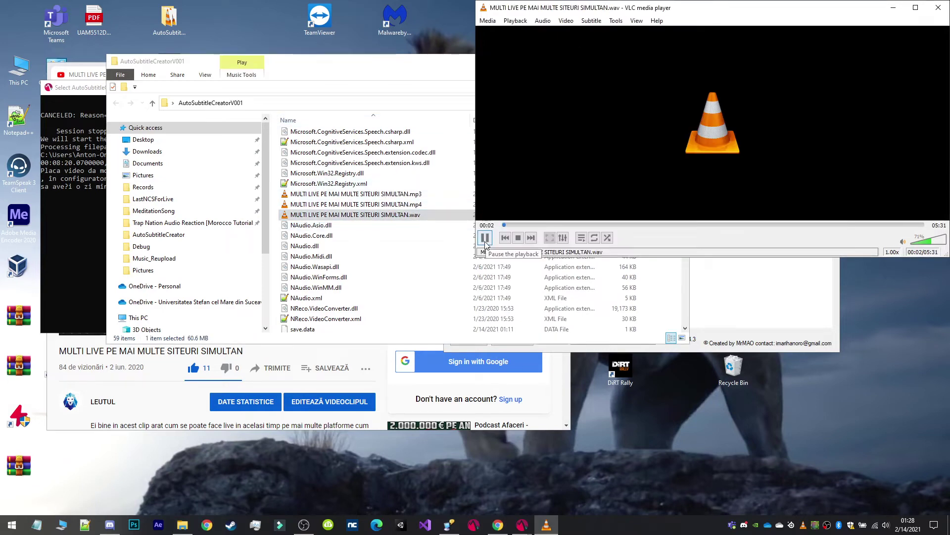
click(485, 239)
scroll(378, 257, up, 5)
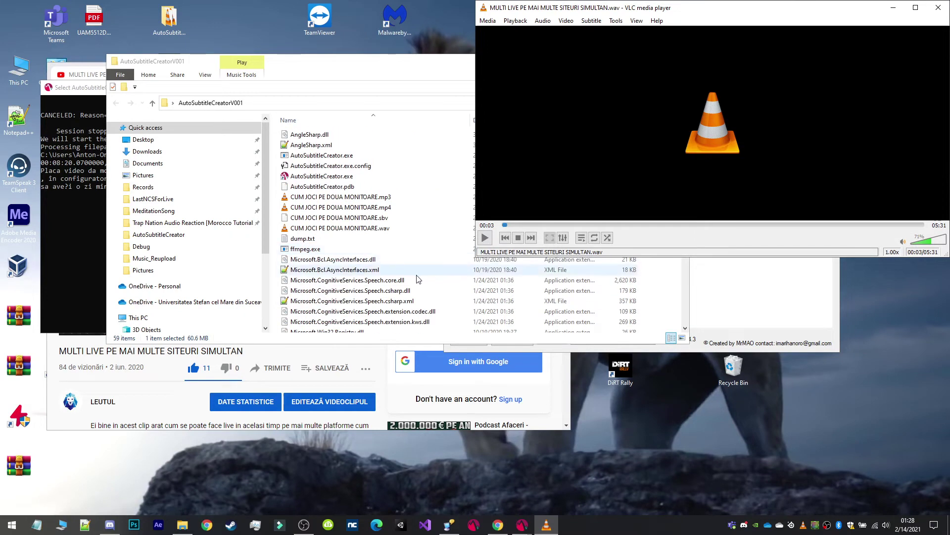
Have "de asemenea din dump.txt puteți vizualiza subtitrarea până termină dacă nu doriți din acel formular" read aloud and open dump.txt in Notepad.
click(764, 301)
key(ctrl+a)
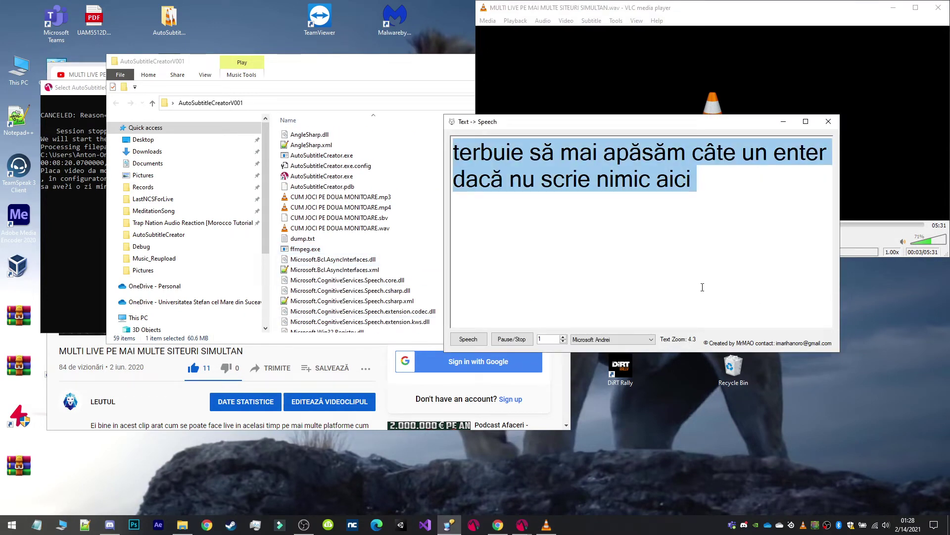
text(de asemenea din dump.txt puteți vizualiza subtitrarea până termină dacă nu doriți din acel formular)
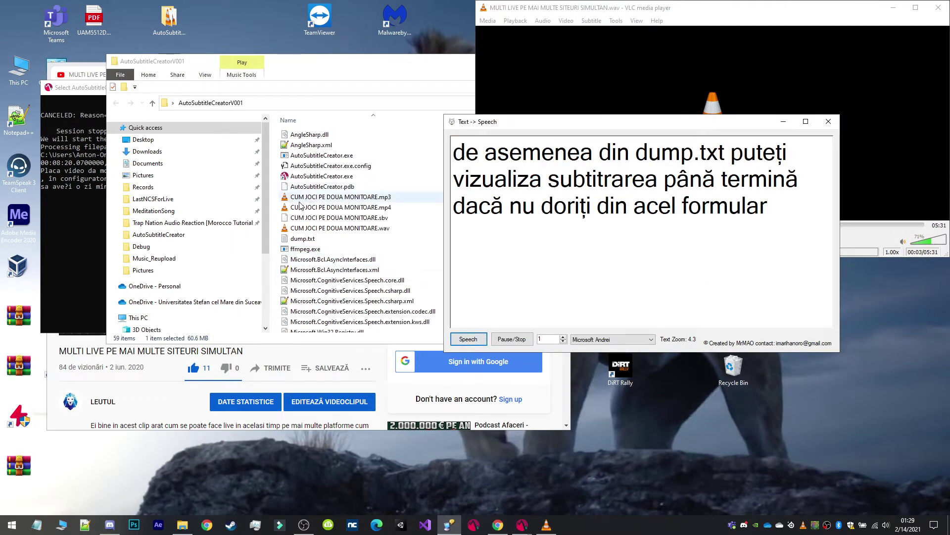
click(346, 239)
double_click(312, 240)
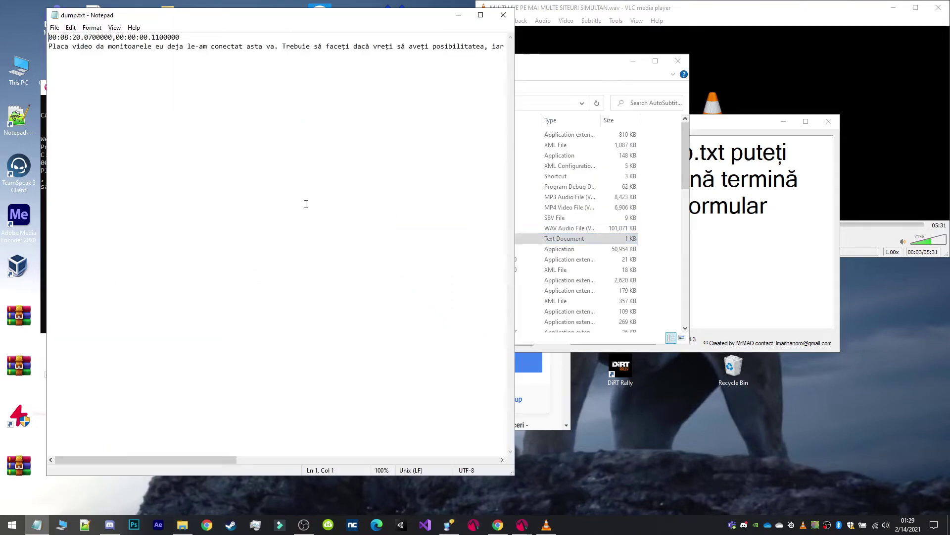
Close and reopen dump.txt from the AutoSubtitleCreatorV001 folder to view the newly written subtitles.
click(504, 15)
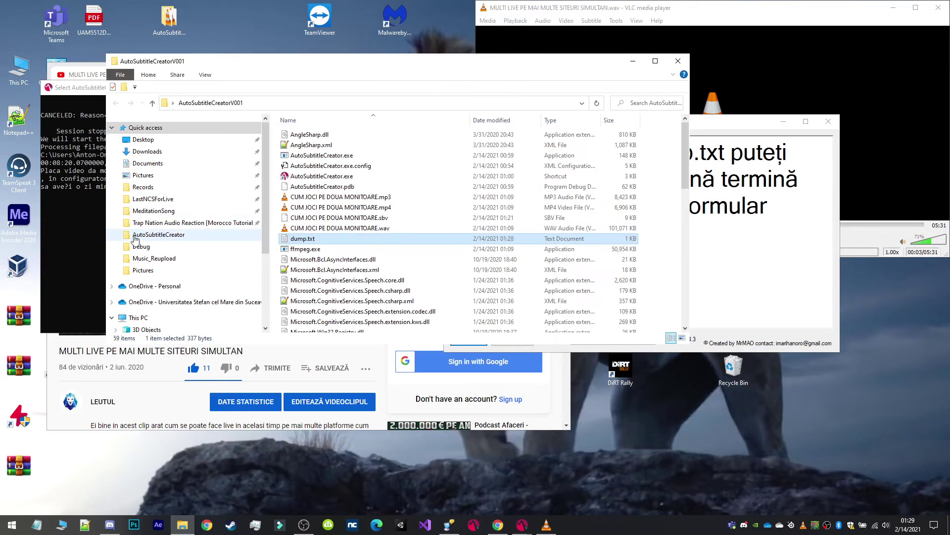
click(564, 238)
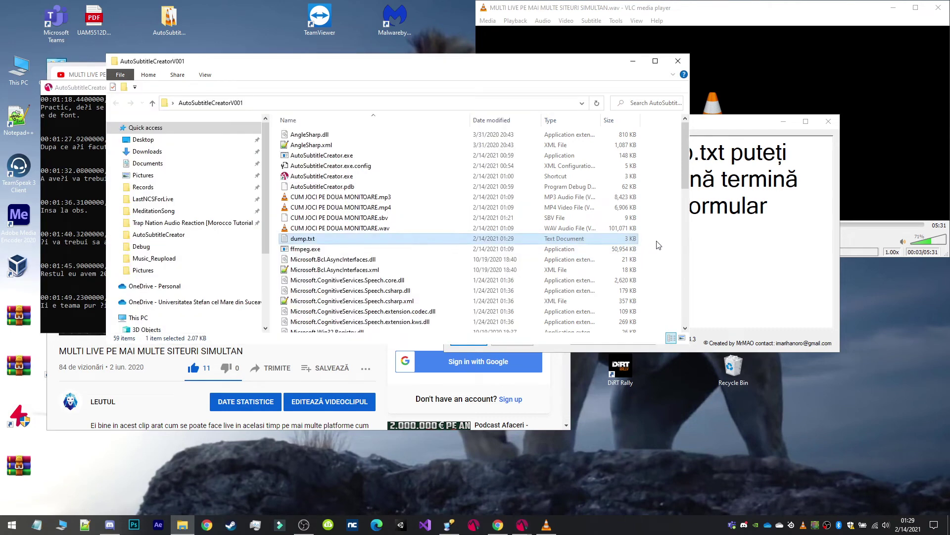
double_click(339, 238)
scroll(288, 179, down, 1)
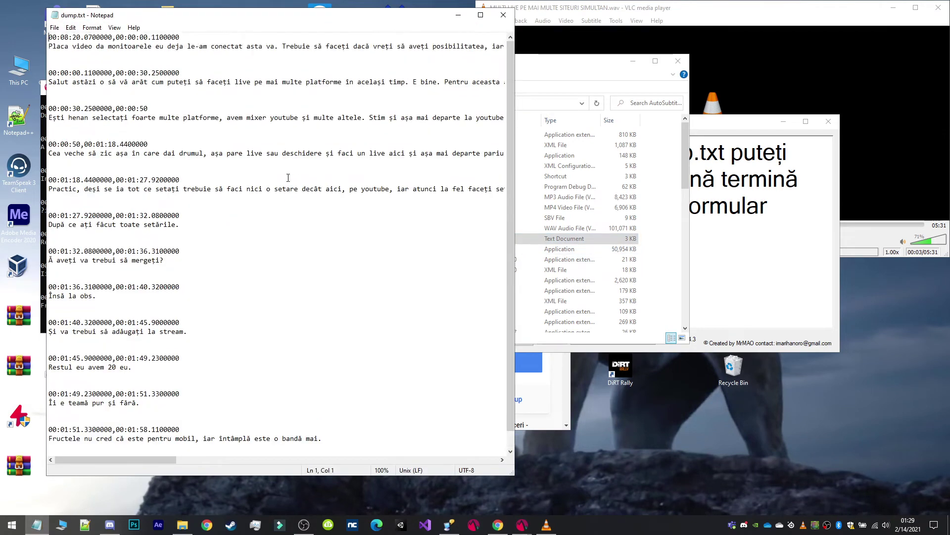
scroll(288, 182, up, 1)
Have the text-to-speech note "Acum să vedem cât de bine a tradus" read aloud and minimize the Text -> Speech window.
click(790, 89)
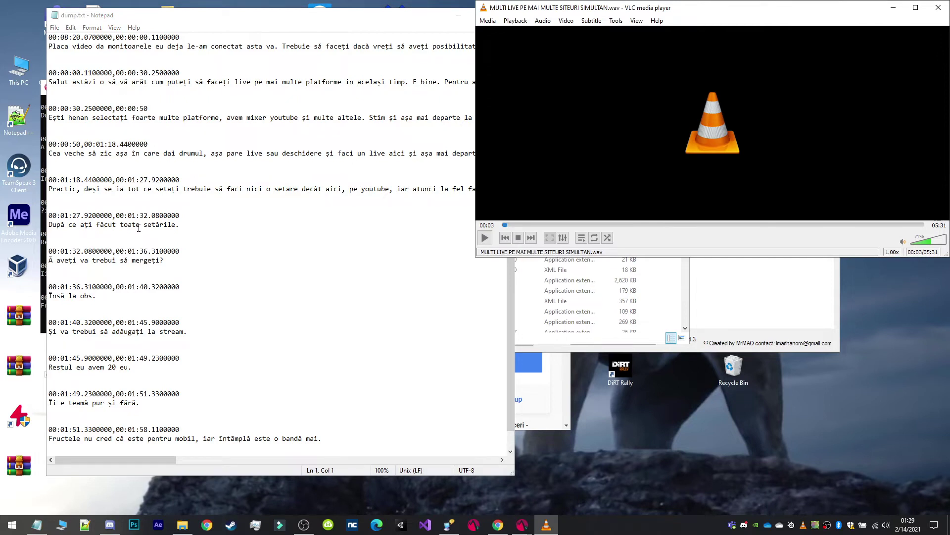
key(alt+Tab)
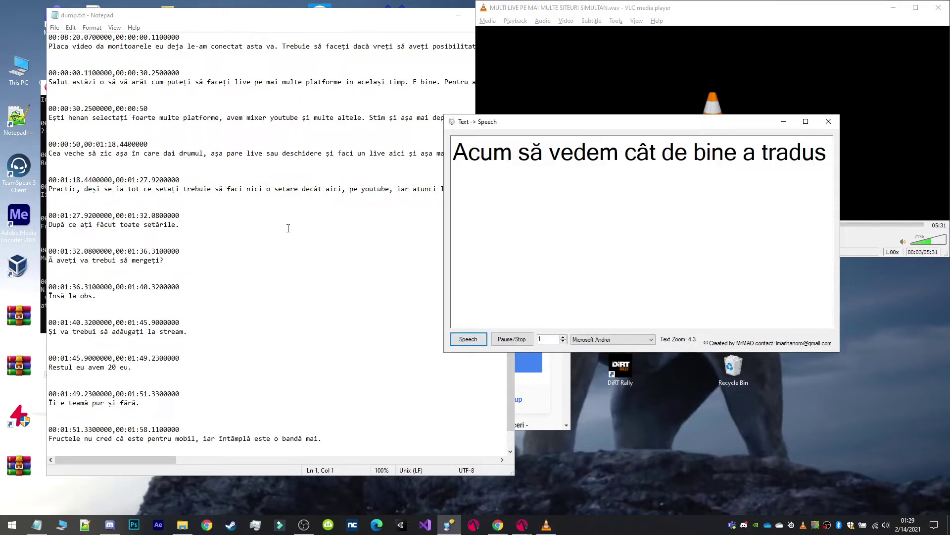
click(783, 122)
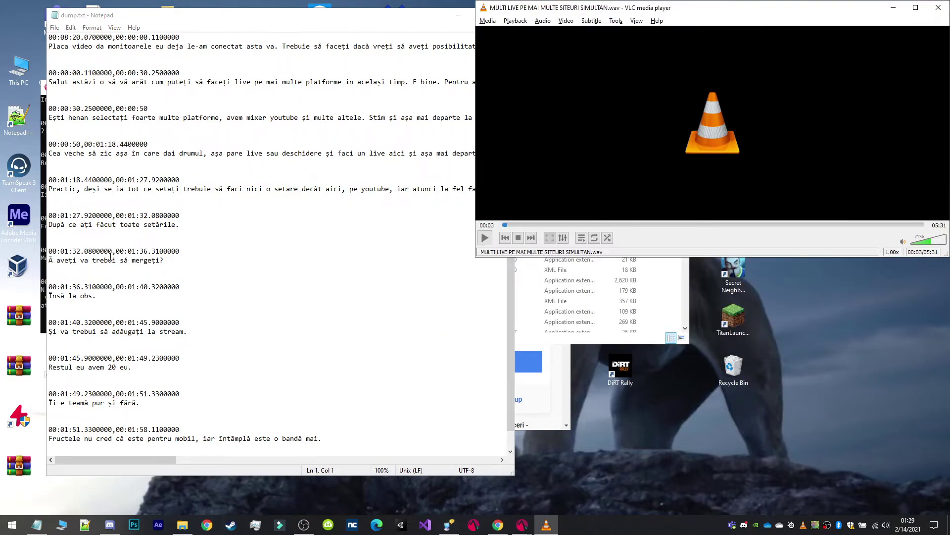
Play the MULTI LIVE WAV in VLC from around the 00:01:32 caption and compare the audio with the captions up to 00:01:45 in dump.txt.
drag(50, 260, 164, 261)
click(601, 172)
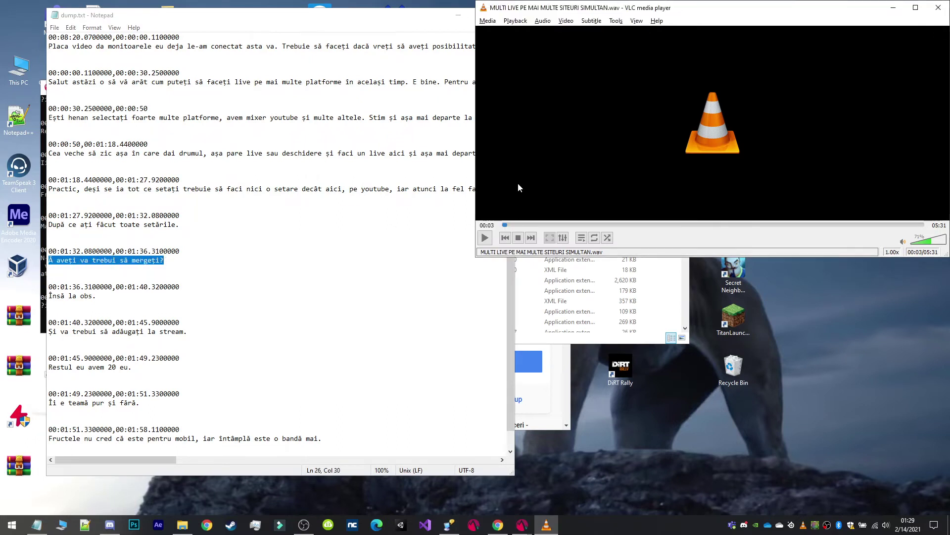
drag(559, 225, 620, 227)
click(485, 238)
click(87, 263)
drag(153, 257, 50, 257)
click(72, 296)
drag(49, 295, 109, 294)
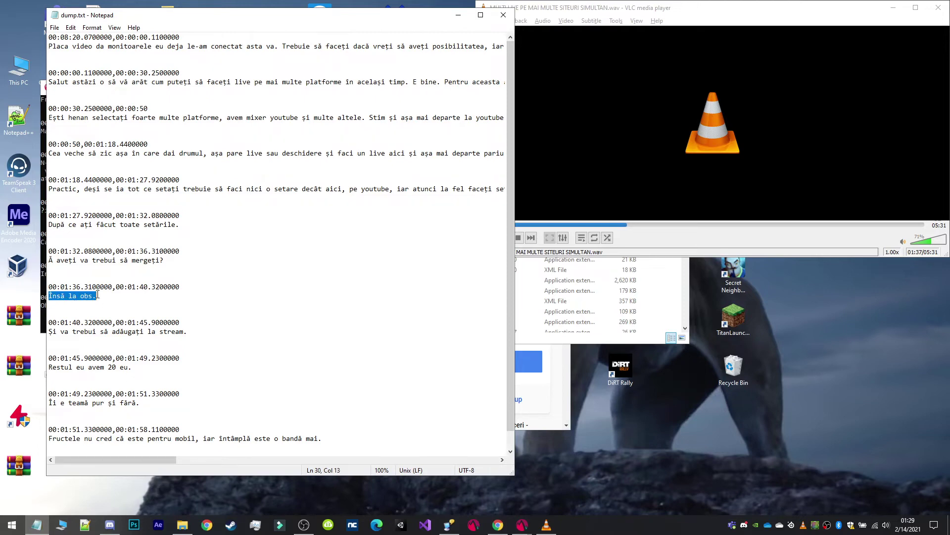
scroll(99, 292, down, 1)
drag(52, 314, 228, 315)
click(670, 158)
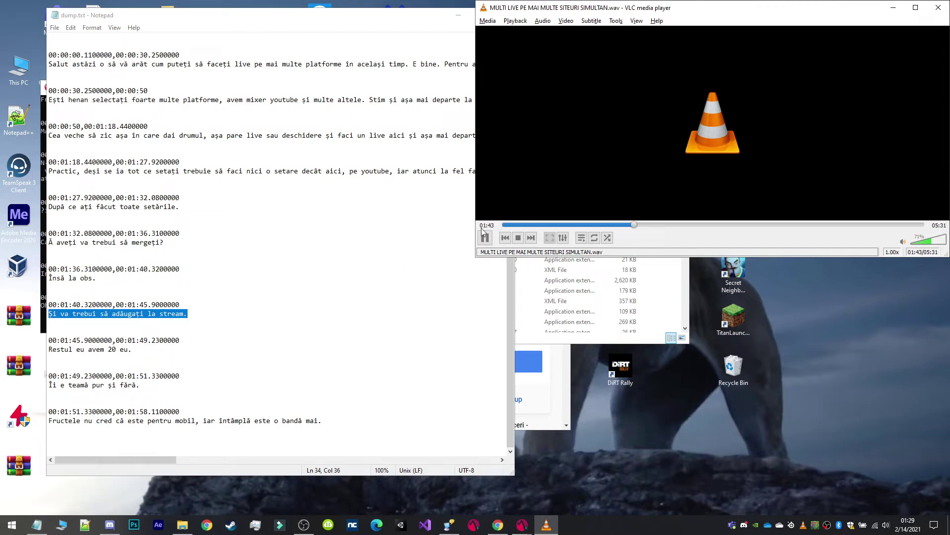
Compare the continuing audio with the captions from 00:01:45 onward in dump.txt, and pause the playback in VLC.
click(82, 324)
drag(50, 352, 165, 350)
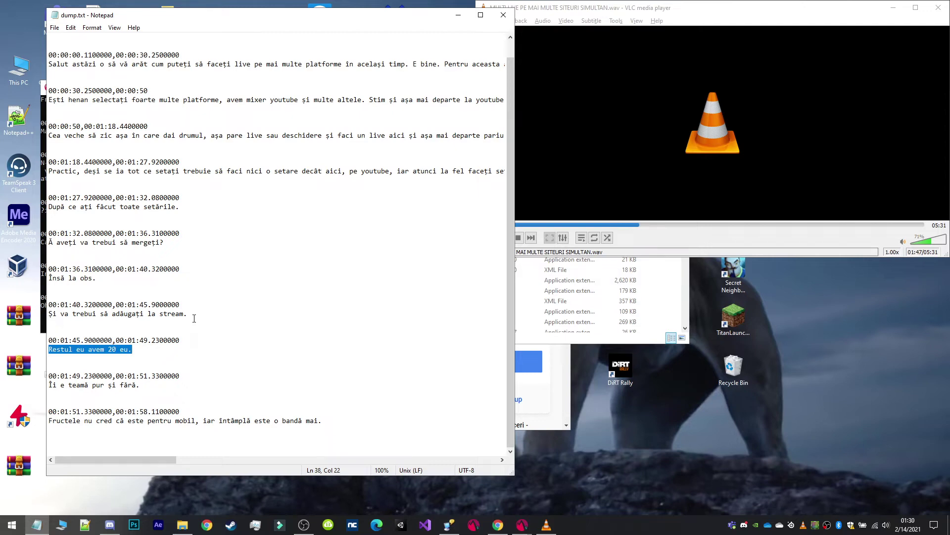
shift+click(72, 329)
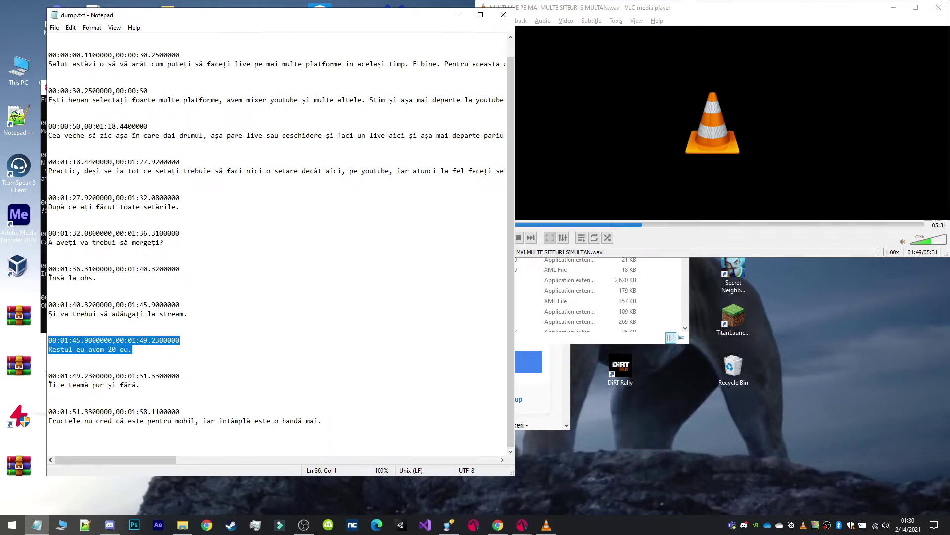
drag(157, 391, 115, 381)
click(147, 340)
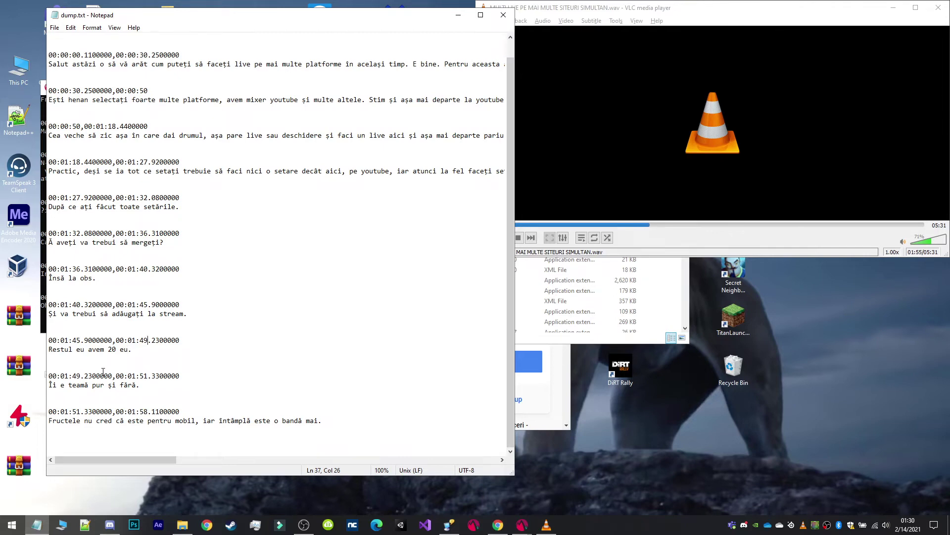
click(650, 219)
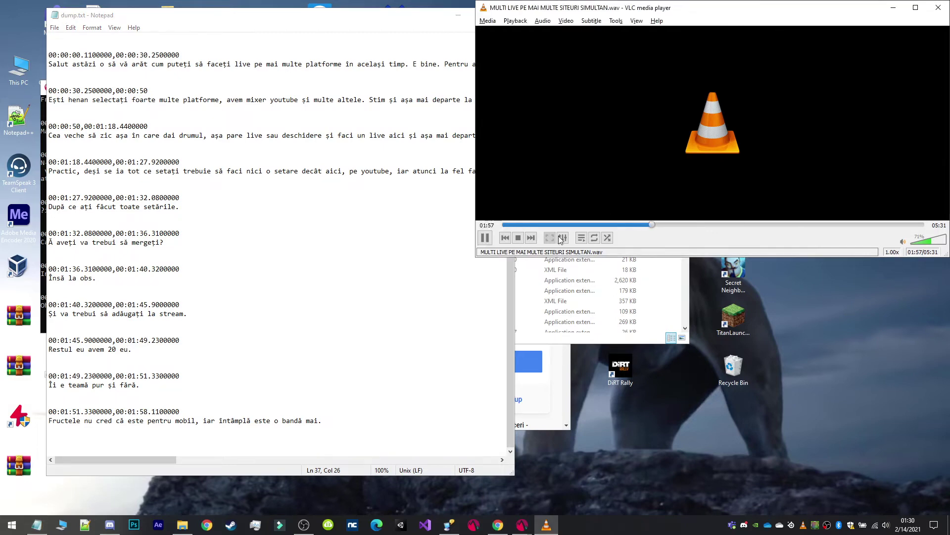
click(483, 242)
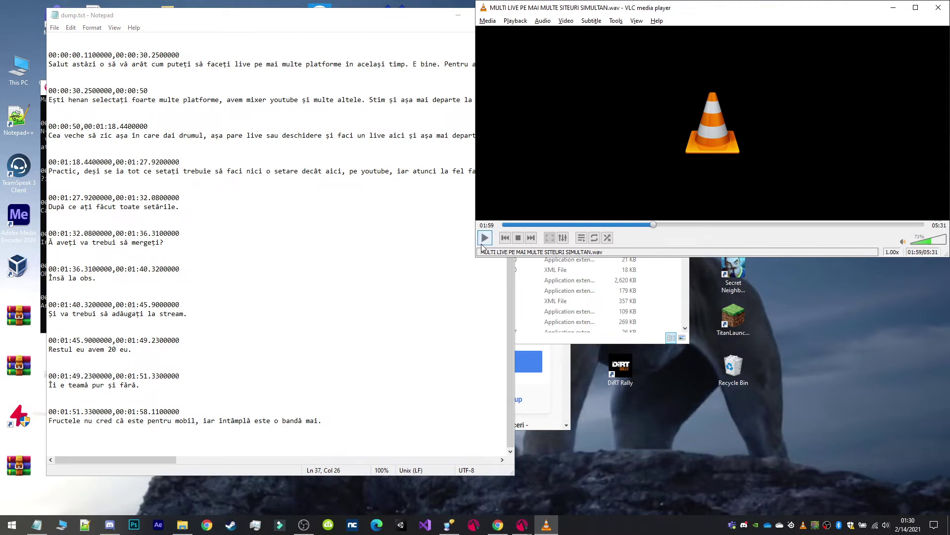
Highlight "iar întâmplă este o bandă mai." in the last caption and have "Aici nu prea a tradus bine deoarece nu se auzea corect" read aloud.
click(57, 420)
drag(48, 421, 323, 420)
click(208, 421)
click(615, 195)
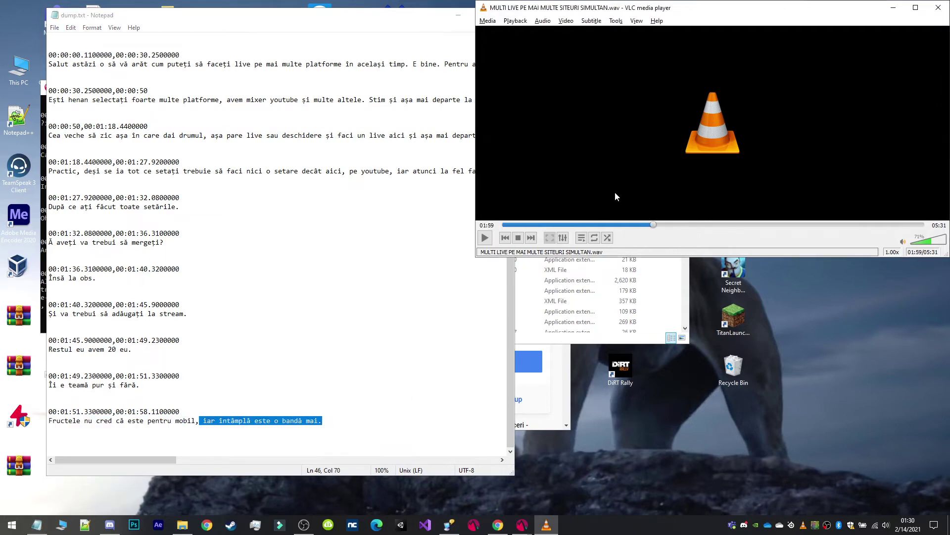
key(alt+Tab)
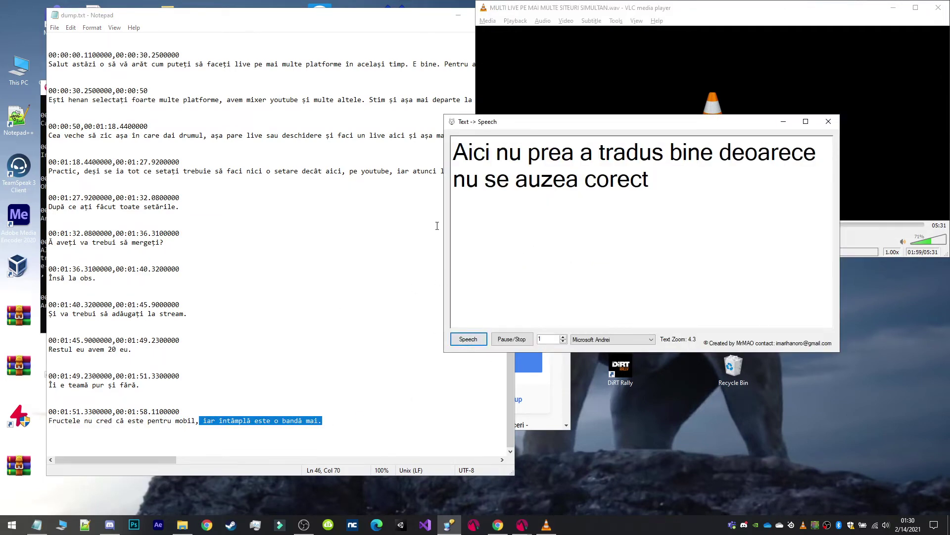
Play the WAV in VLC from around the 00:00:30 caption and follow that caption's text in dump.txt, highlighting "Stim și așa mai departe".
click(262, 261)
scroll(253, 227, up, 1)
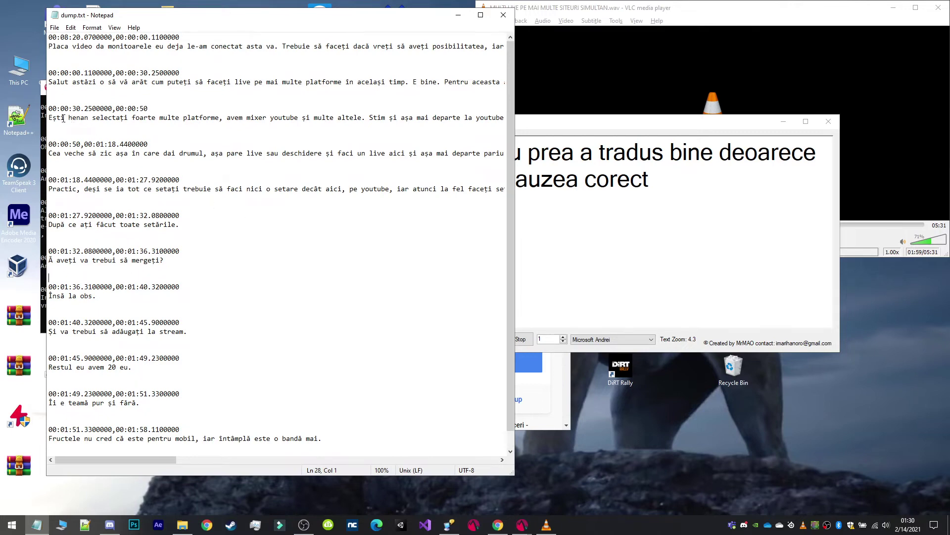
click(668, 88)
click(532, 224)
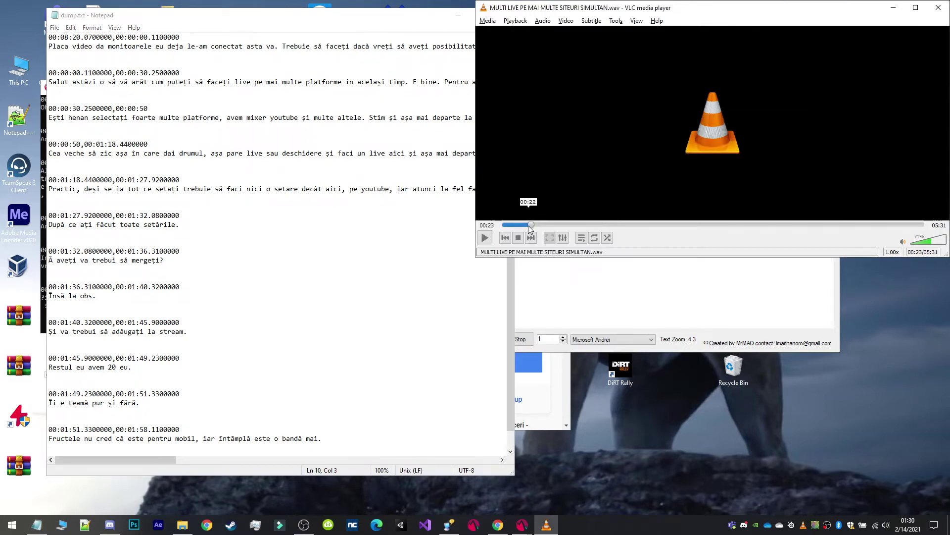
drag(530, 225, 540, 230)
drag(95, 119, 464, 119)
click(322, 117)
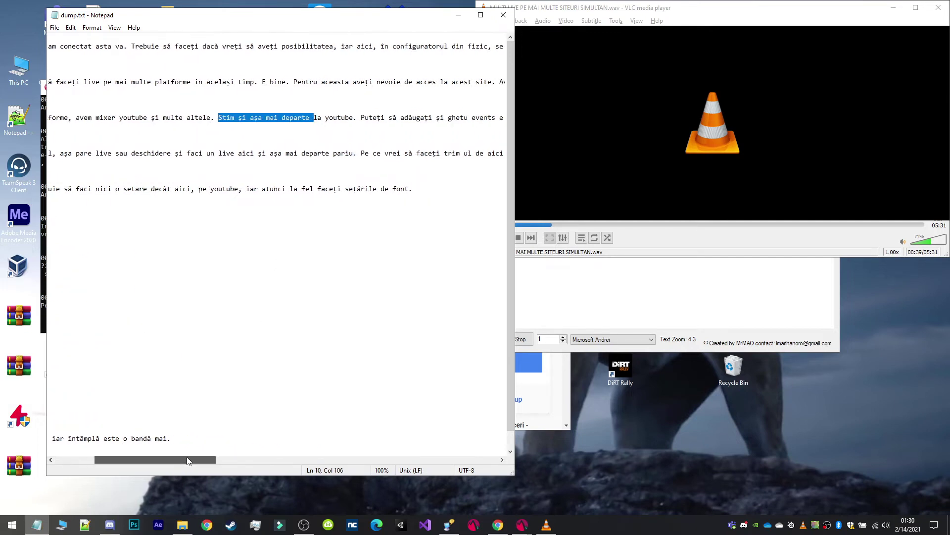